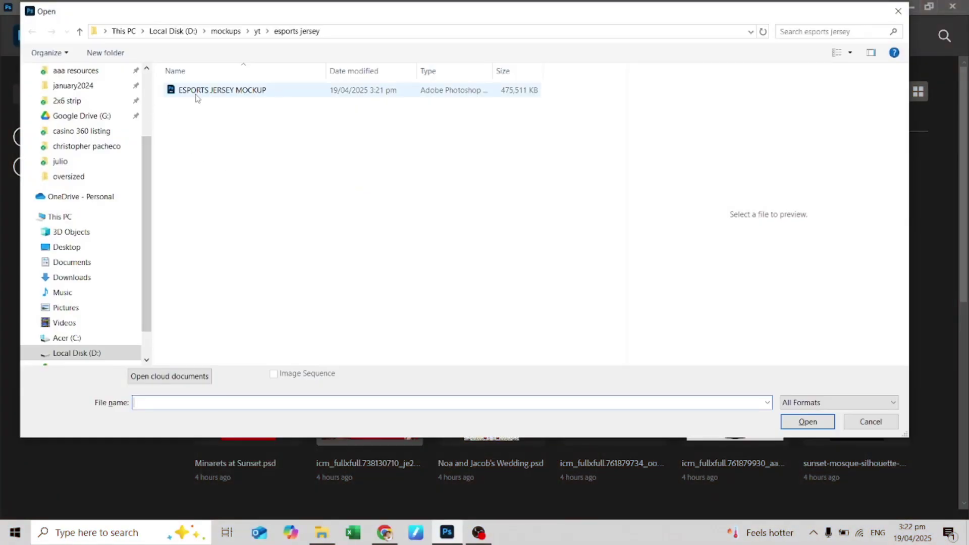
Open the ESPORTS JERSEY MOCKUP file and look into the BACK artboard's T-SHIRT group.
key("Return")
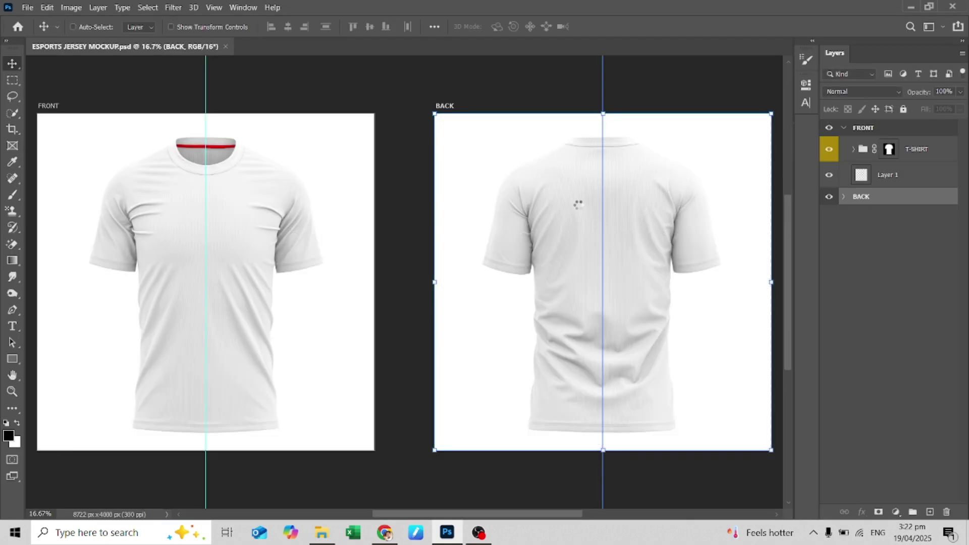
left_click(843, 197)
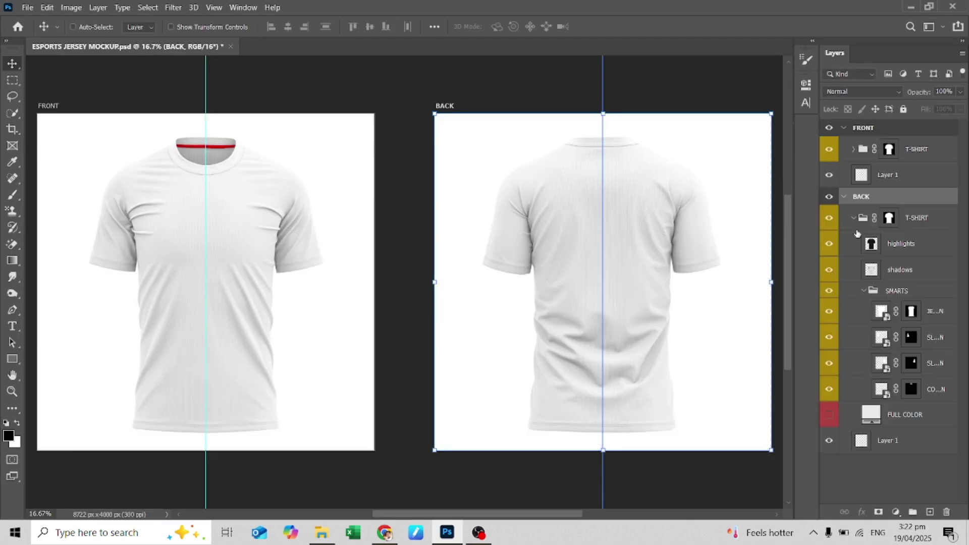
left_click(853, 219)
left_click(828, 219)
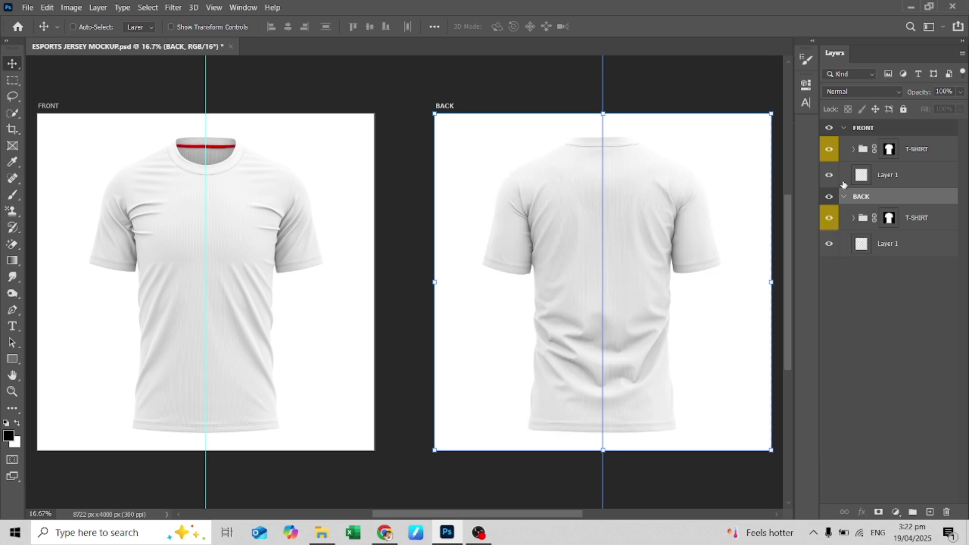
Expand the FRONT artboard's T-SHIRT group and widen the layer list to fit the full layer names.
left_click(828, 149)
left_click(828, 150)
left_click(854, 149)
left_click(853, 149)
left_click(854, 150)
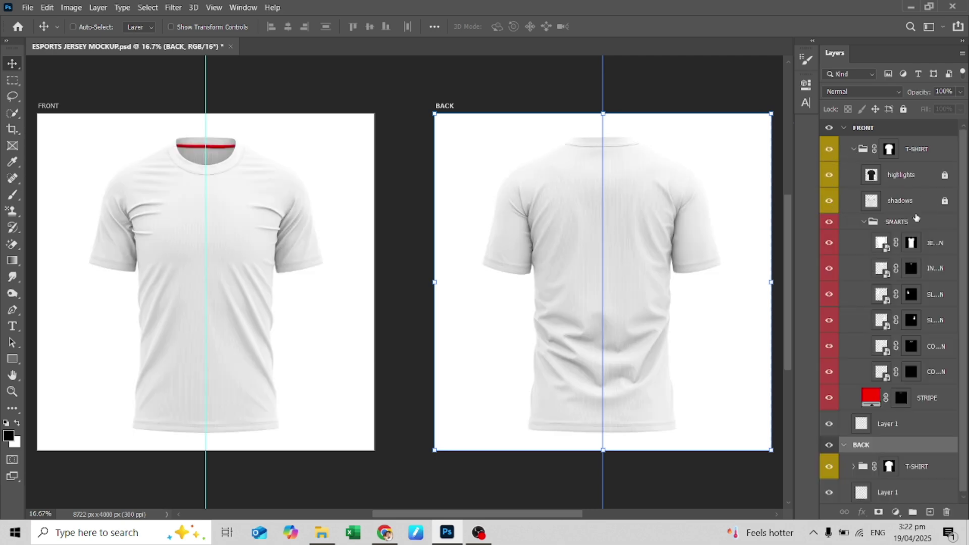
mouse_move(795, 297)
left_mouse_down()
mouse_move(688, 297)
mouse_move(797, 297)
mouse_move(754, 282)
mouse_move(711, 281)
mouse_move(775, 283)
left_mouse_up()
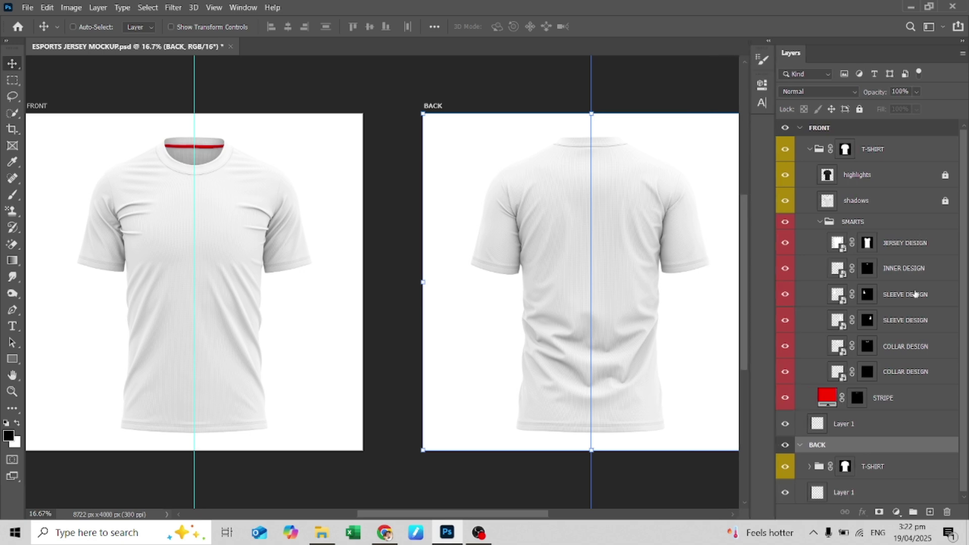
Go through the front jersey, inner, sleeve and collar design smart objects in the SMARTS group.
left_click(911, 245)
left_click(906, 270)
left_click(911, 294)
left_click(916, 320)
left_click(916, 346)
left_click(915, 375)
left_click(813, 246)
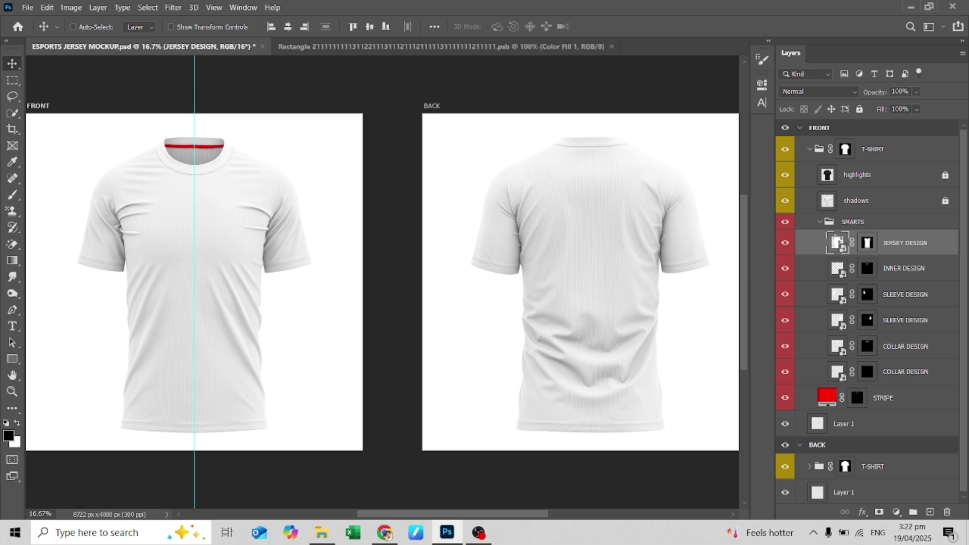
Open the front JERSEY DESIGN smart object's contents and set its Color Fill 1 layer to black.
double_click(837, 238)
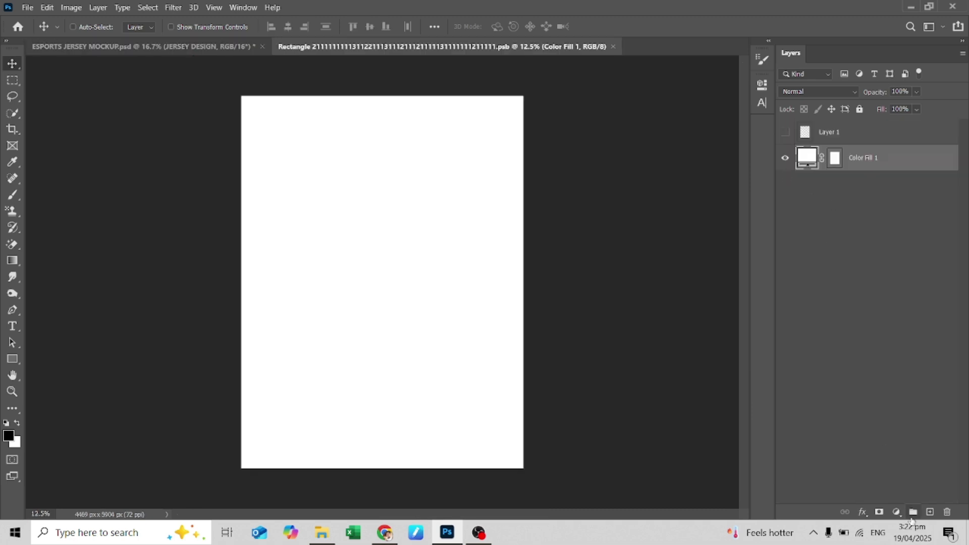
double_click(806, 158)
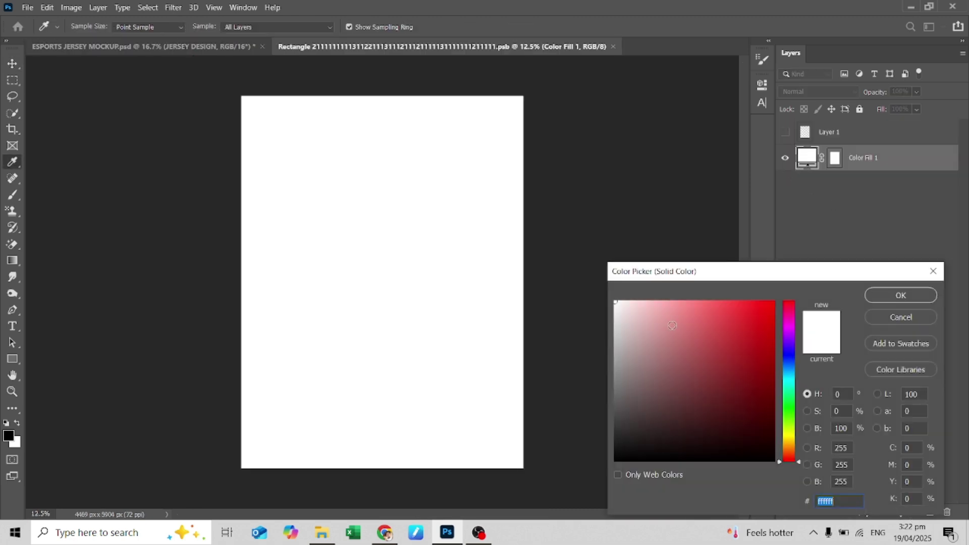
left_click_drag(649, 354, 593, 480)
left_click(902, 297)
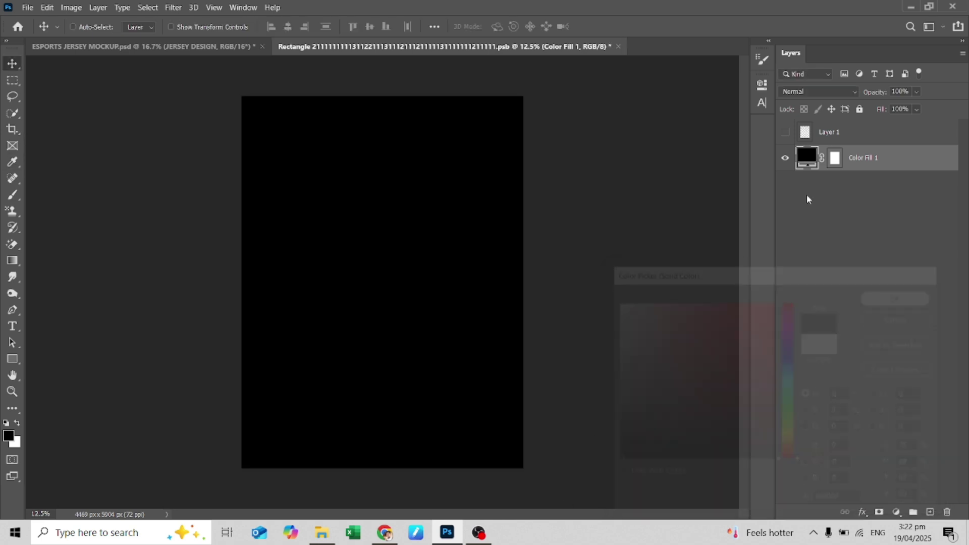
Show the outline guides on Layer 1 and save the smart object, checking the updated front jersey in the mockup.
left_click(784, 131)
key("v")
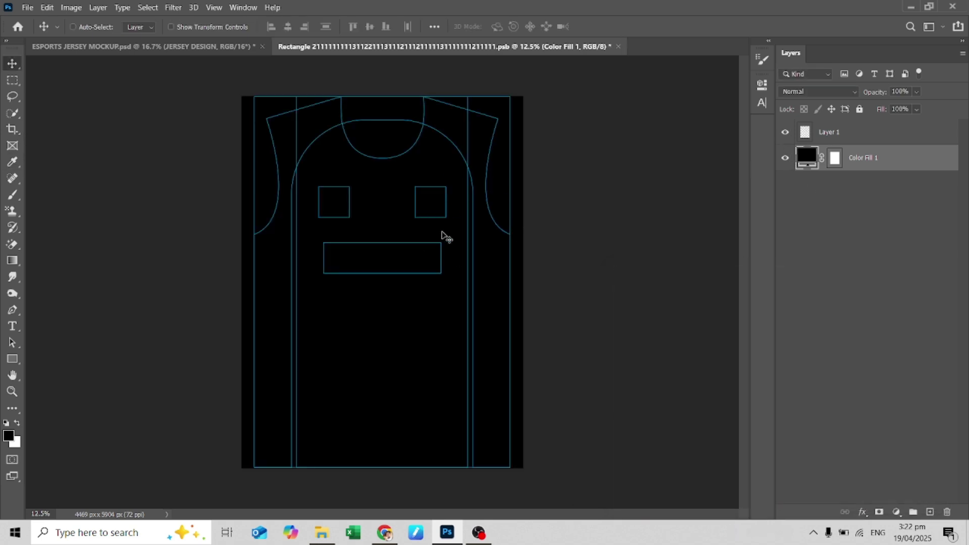
key("ctrl+s")
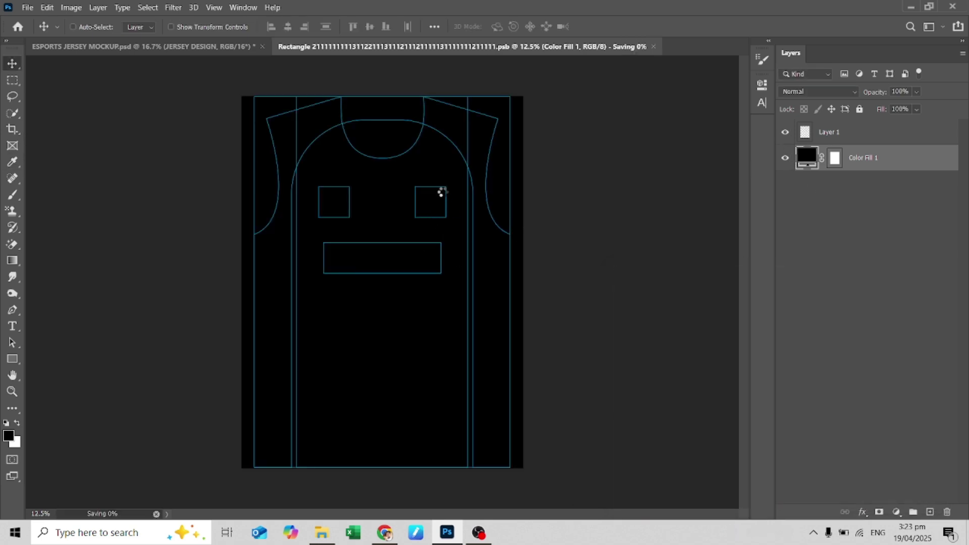
left_click(237, 47)
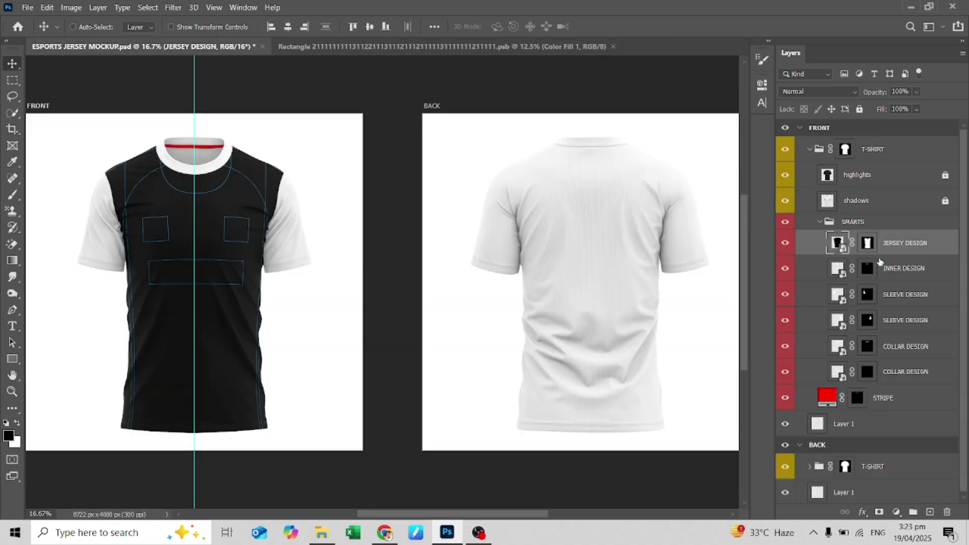
left_click(526, 50)
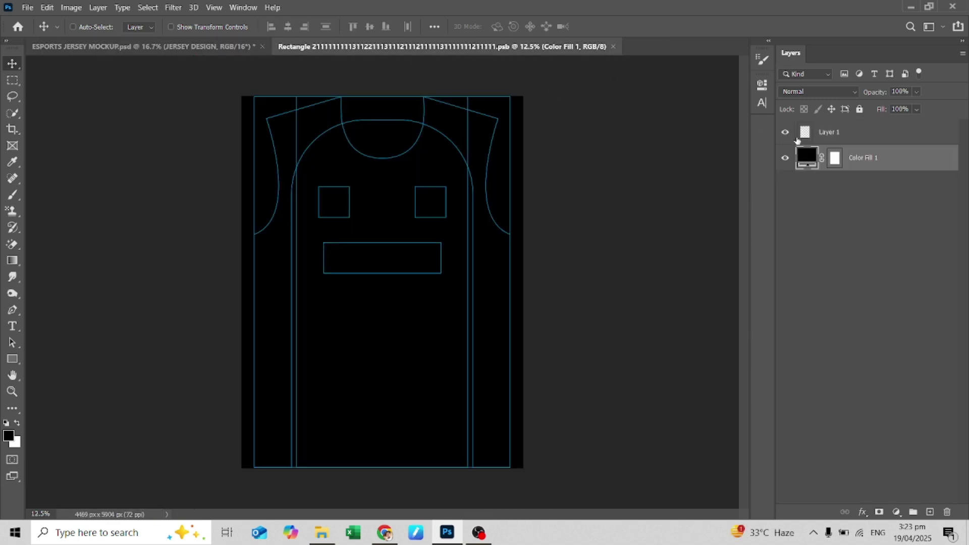
Open both Cyber Panther Esport logo images from the Cyber Panther Esport logo folder in Downloads.
key("ctrl+o")
scroll(76, 166, "up", 3)
left_click(136, 126)
double_click(237, 158)
key("ctrl+a")
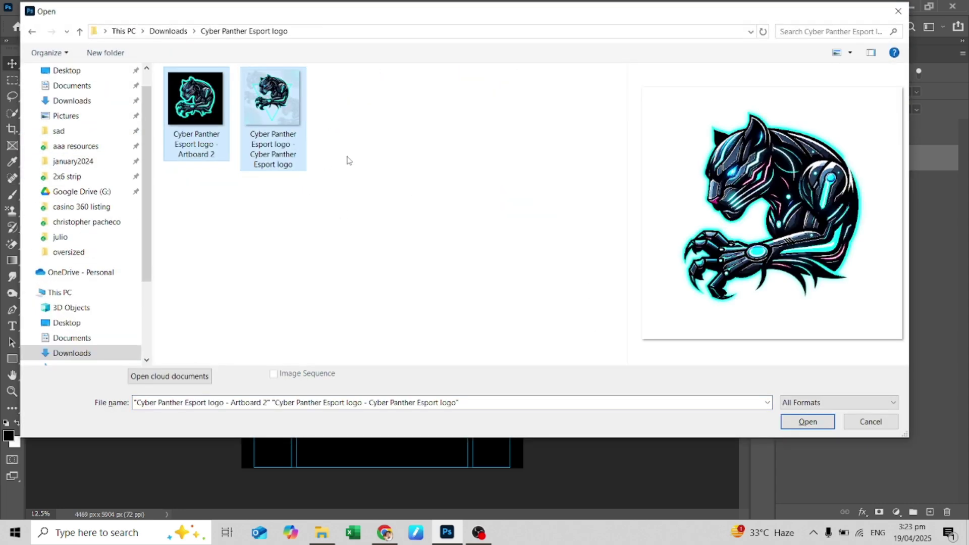
key("Return")
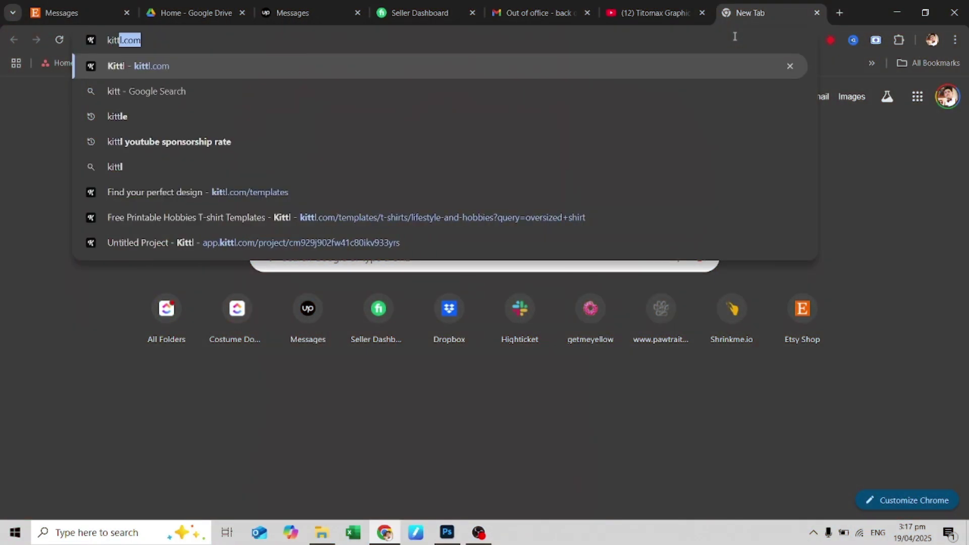
Switch to the Chrome browser, load kittl.com and open its template gallery.
type(".com")
key("Return")
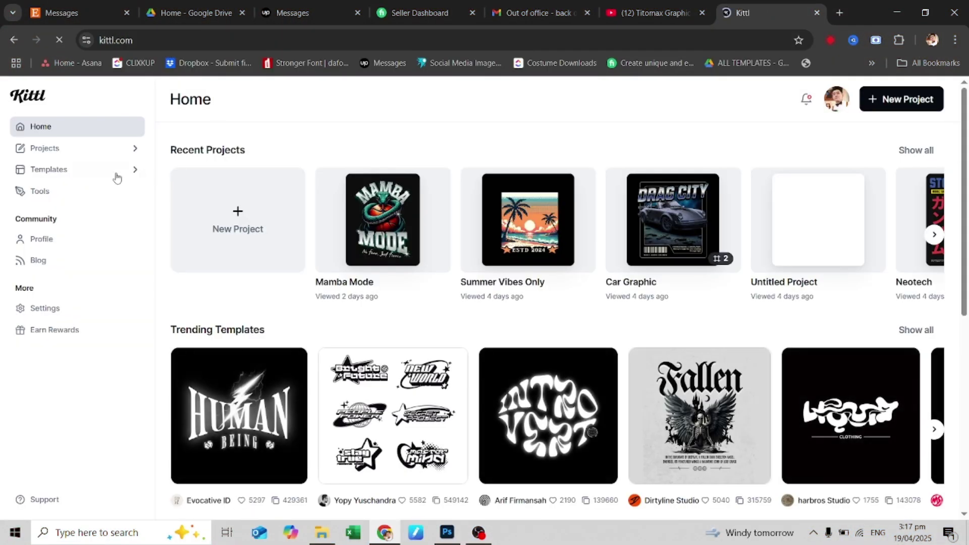
left_click(76, 174)
scroll(399, 313, "down", 15)
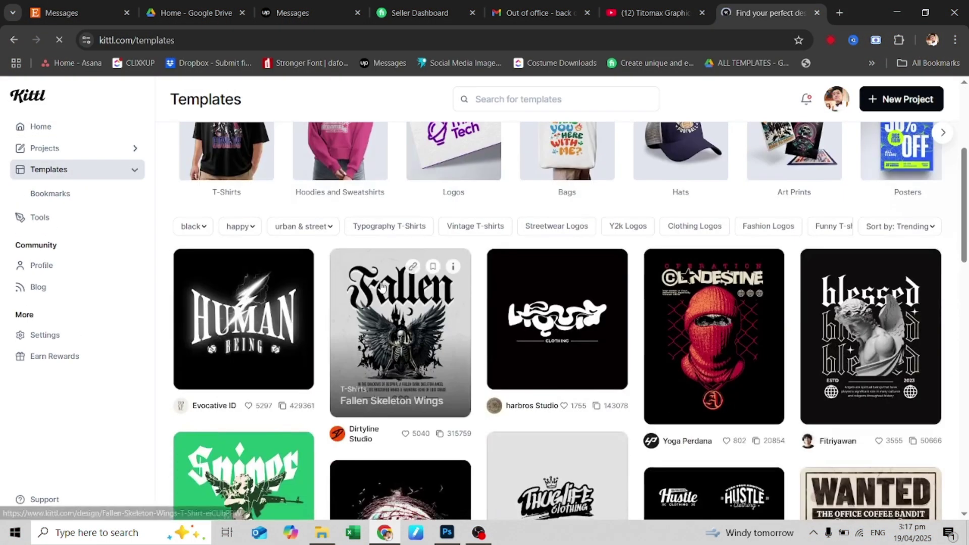
scroll(433, 292, "up", 20)
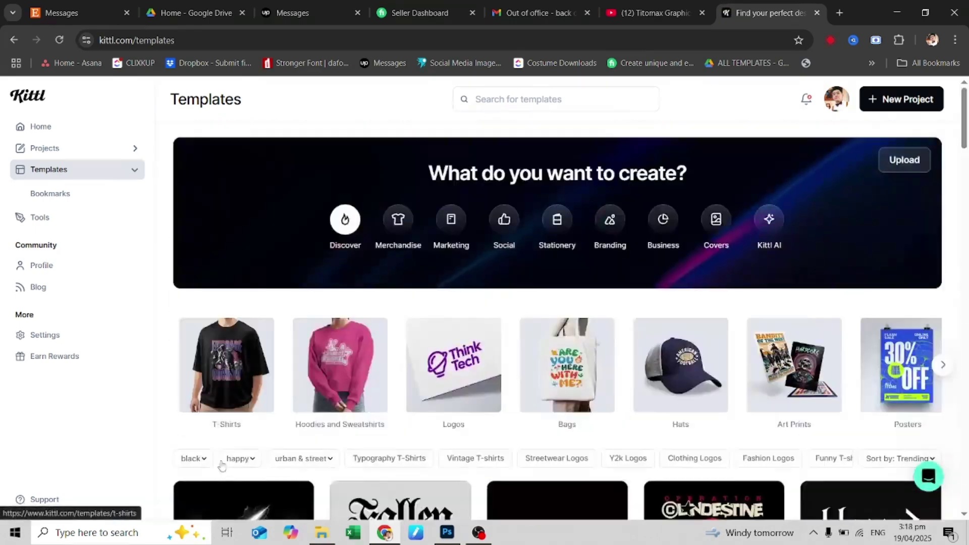
Search the Kittl templates for "e sports logo".
scroll(222, 466, "down", 2)
left_click(330, 365)
left_click(529, 100)
type("e s")
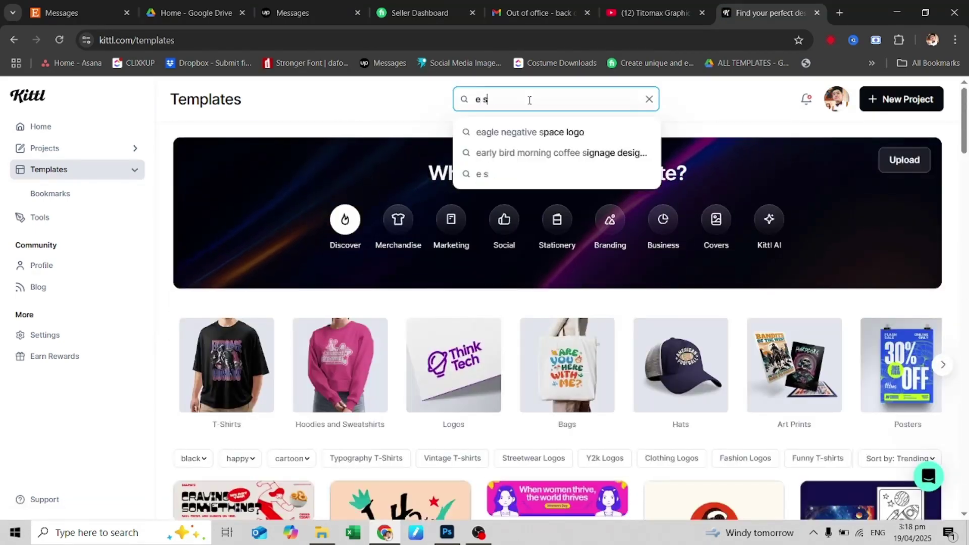
type("ports logo")
key("Return")
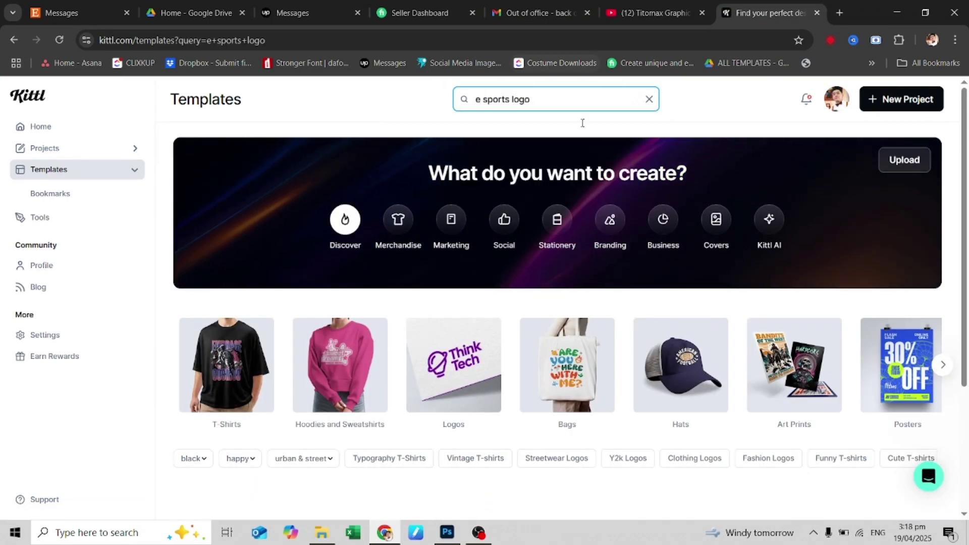
Open the Cyber Panther Esport logo template from the search results.
scroll(607, 327, "down", 15)
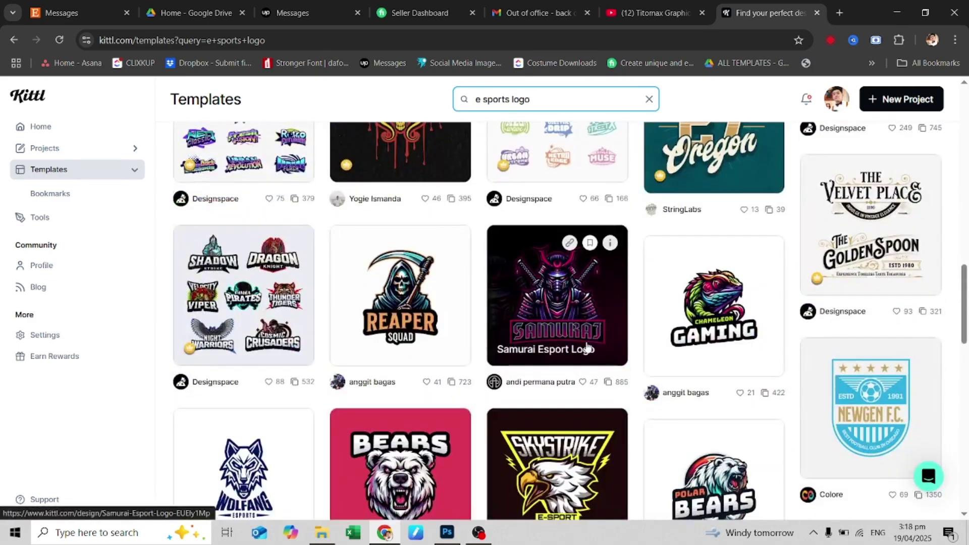
scroll(580, 342, "down", 15)
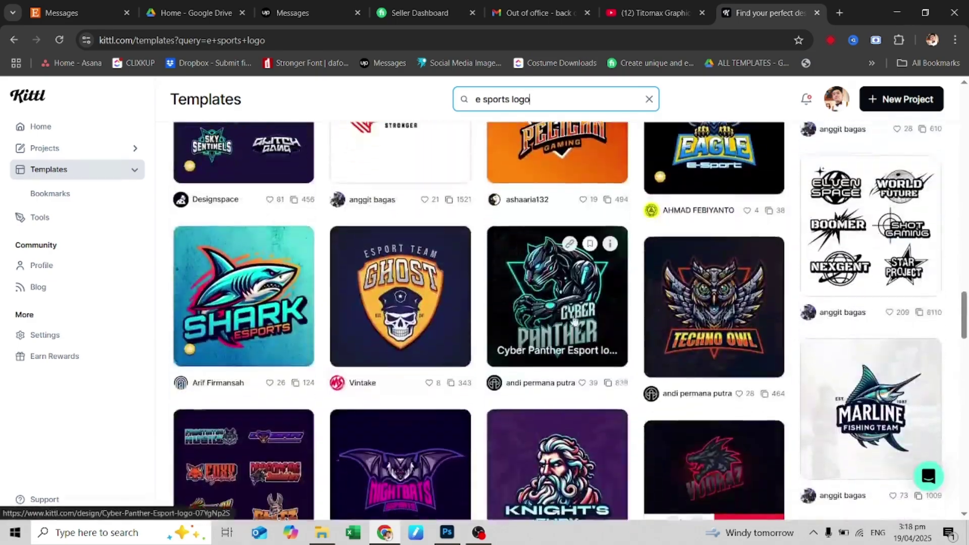
left_click(574, 320)
Try moving the PANTHER and CYBER texts in the logo, undoing each move.
left_click_drag(434, 393, 444, 396)
key("ctrl+z")
mouse_move(467, 340)
left_mouse_down()
mouse_move(496, 343)
mouse_move(485, 343)
left_mouse_up()
key("ctrl+z")
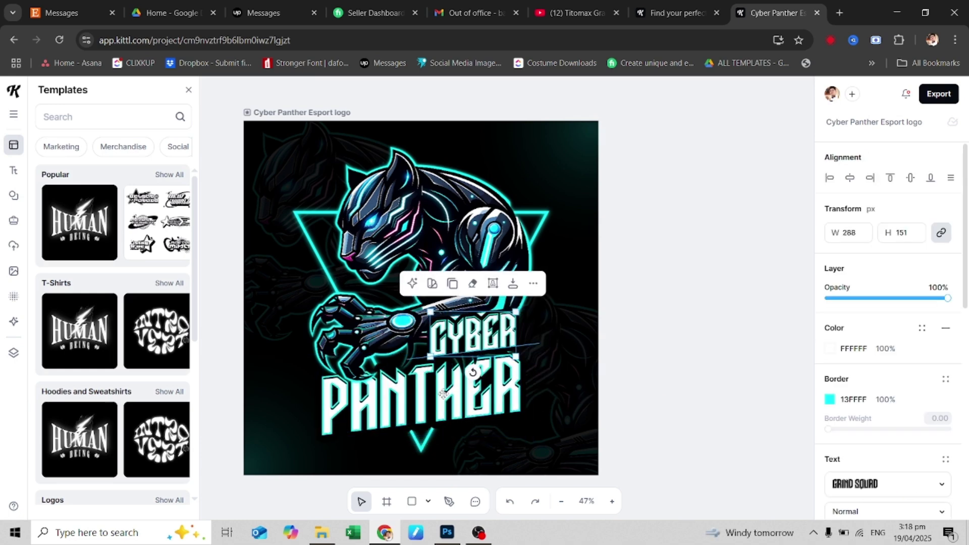
Replace the word PANTHER in the logo with TITOMAX.
left_click(448, 392)
double_click(433, 393)
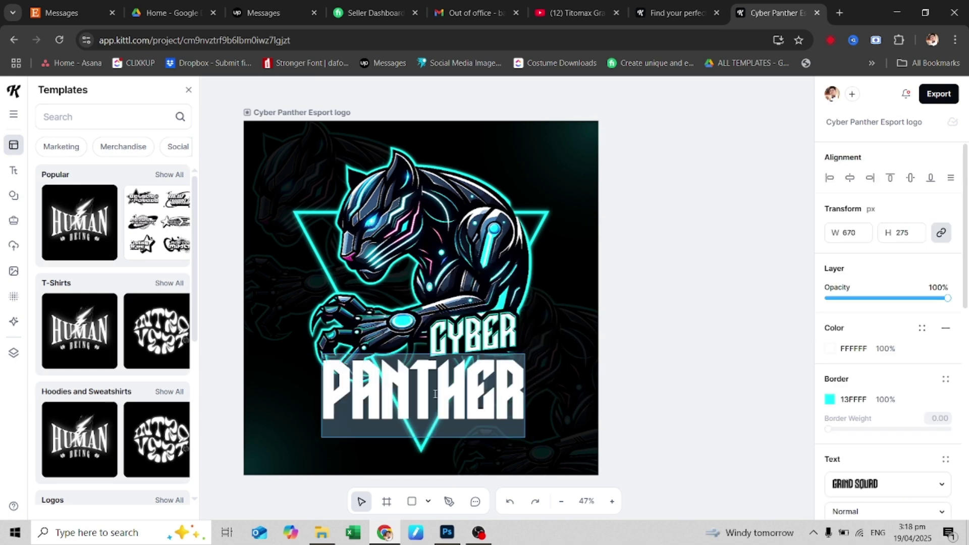
type("TITOMAX")
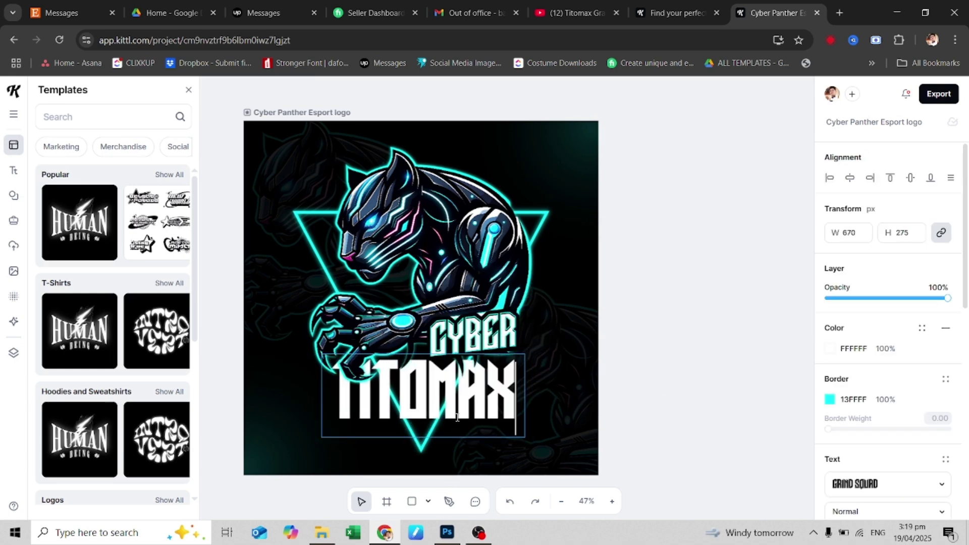
left_click(661, 354)
left_click(519, 381)
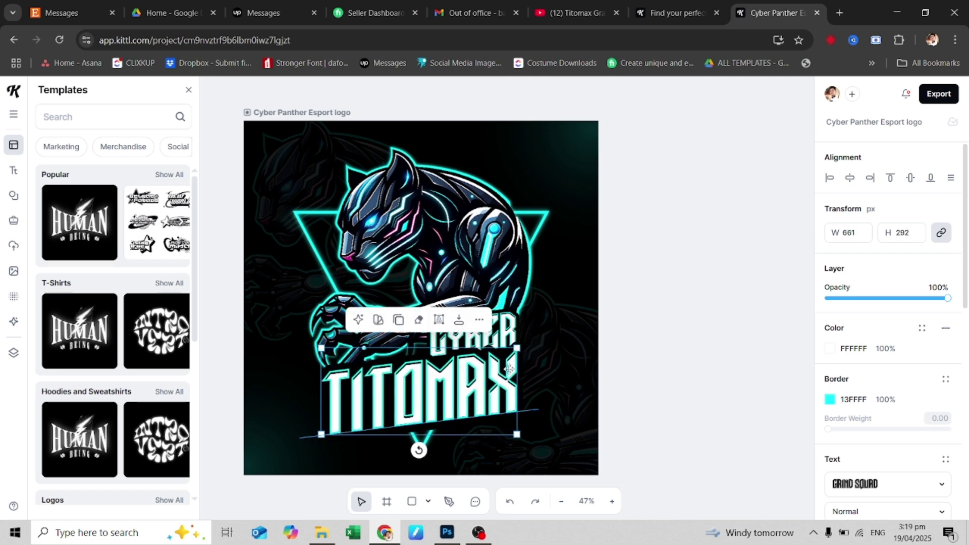
Replace the word CYBER in the logo with GRPHX.
left_click(503, 331)
right_click(502, 331)
left_click(535, 509)
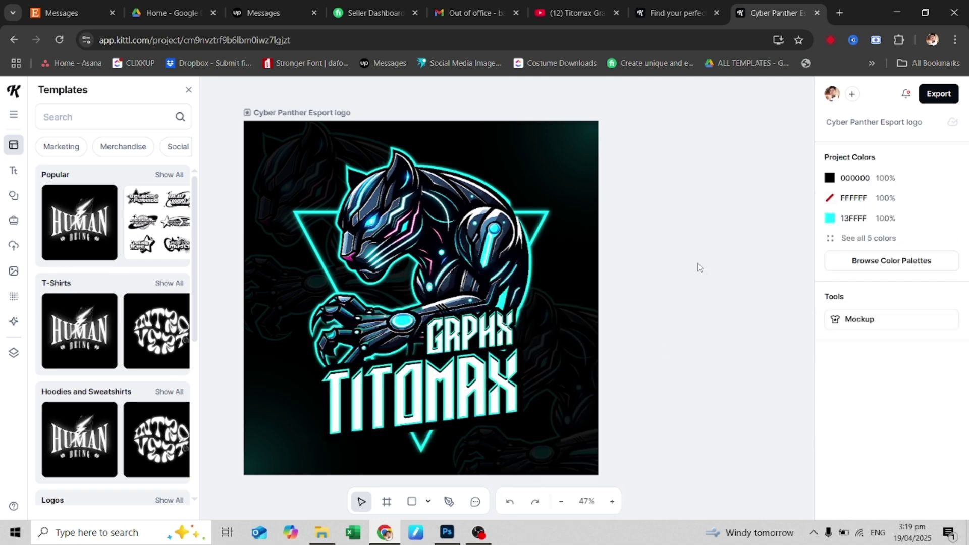
Try out different colours on the TITOMAX and GRPHX text borders and the panther artwork.
left_click(507, 380)
left_click(829, 399)
left_click(711, 504)
left_click(469, 331)
left_click(829, 399)
left_click(679, 397)
left_click(803, 237)
left_click(474, 194)
left_click(829, 498)
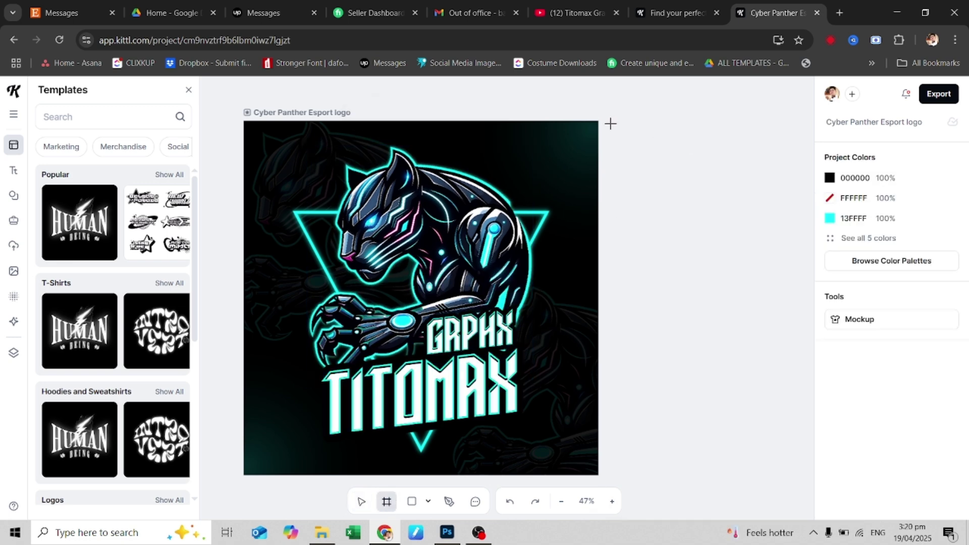
Draw a second artboard beside the logo and place a scaled-down copy of the panther artwork centred on it.
left_click_drag(610, 123, 796, 301)
left_click(533, 215)
left_click(485, 244)
key("ctrl+c")
key("ctrl+v")
left_click_drag(686, 260, 733, 224)
left_click_drag(796, 326, 700, 225)
left_click_drag(656, 186, 723, 233)
left_click(725, 360)
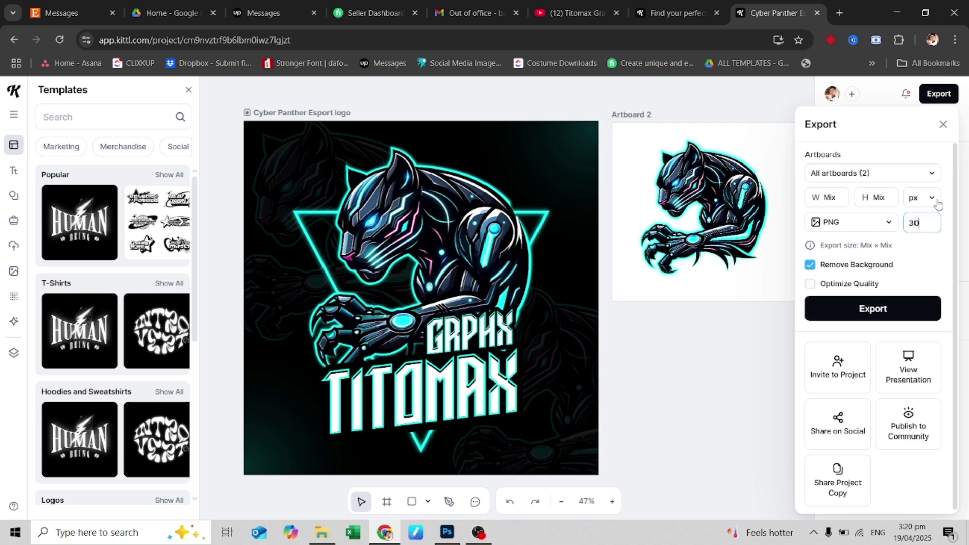
Export all artboards as PNG with the background removed.
left_click(885, 309)
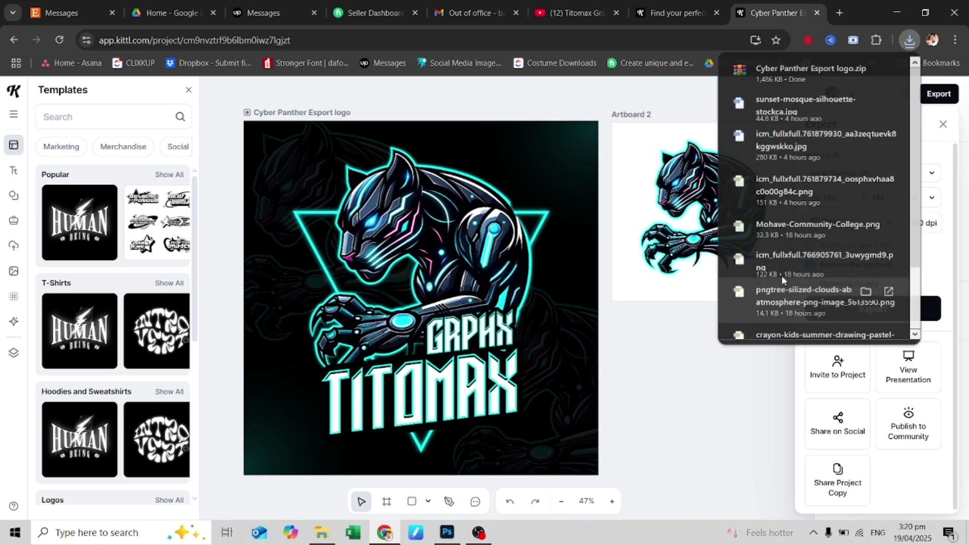
left_click(685, 439)
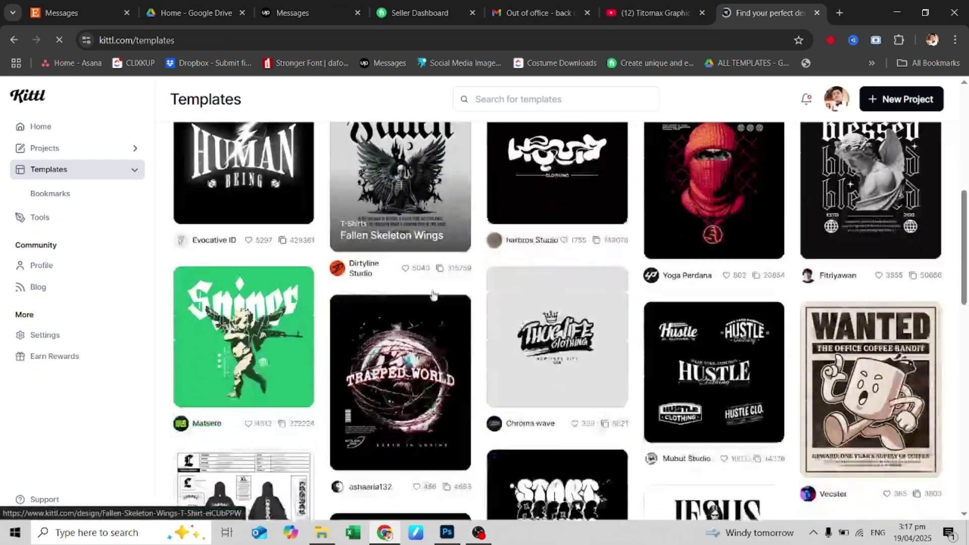
Browse the Kittl templates and search them for "e sports logo".
scroll(433, 293, "down", 10)
scroll(433, 293, "down", 6)
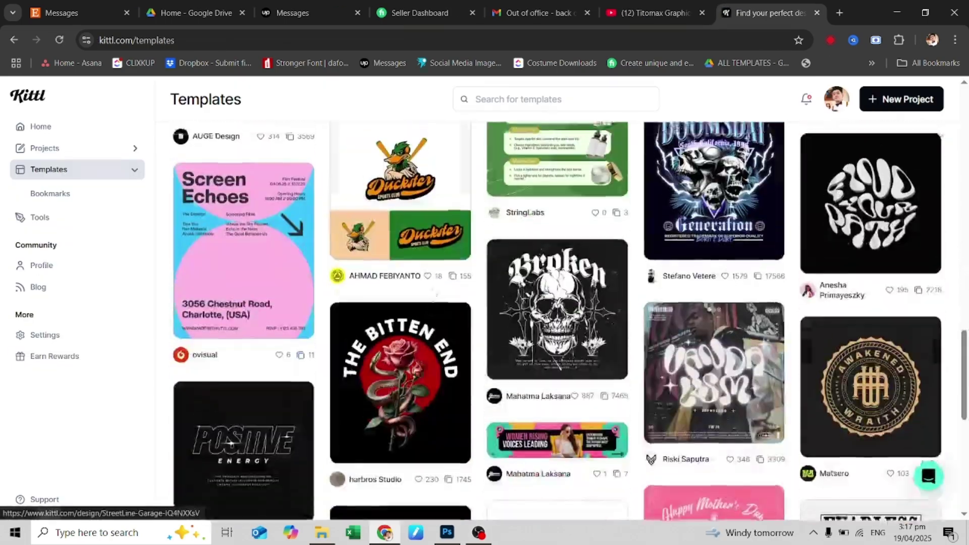
scroll(435, 296, "down", 10)
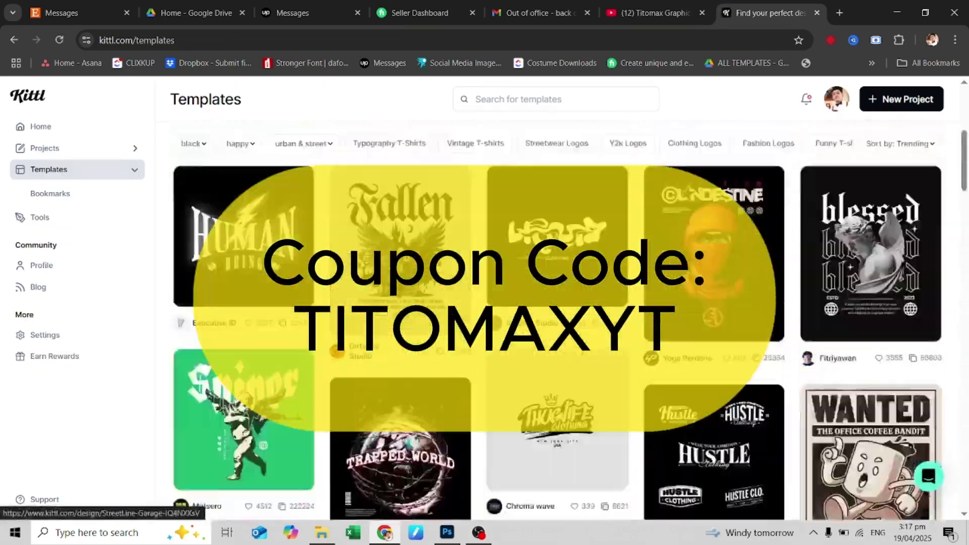
scroll(457, 354, "down", 10)
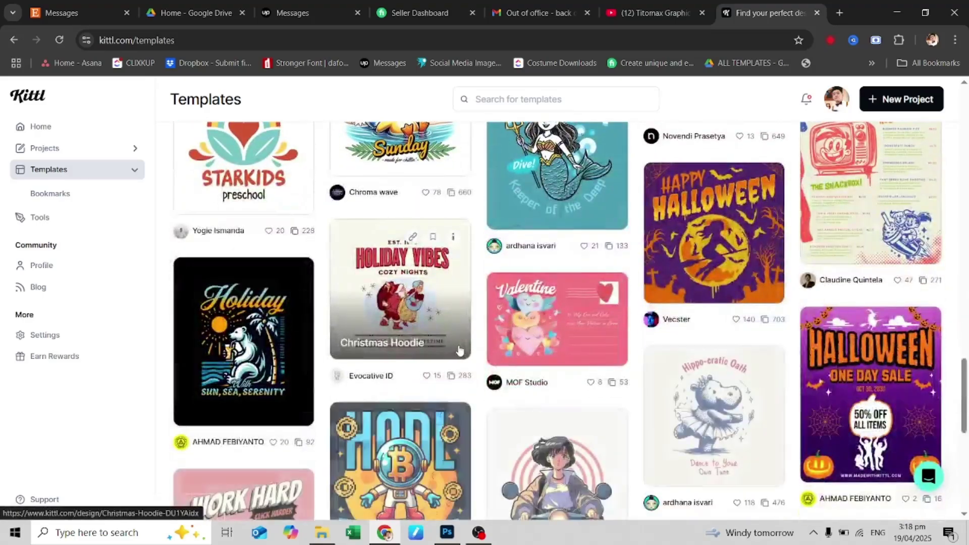
scroll(460, 351, "up", 20)
left_click(529, 100)
type("e")
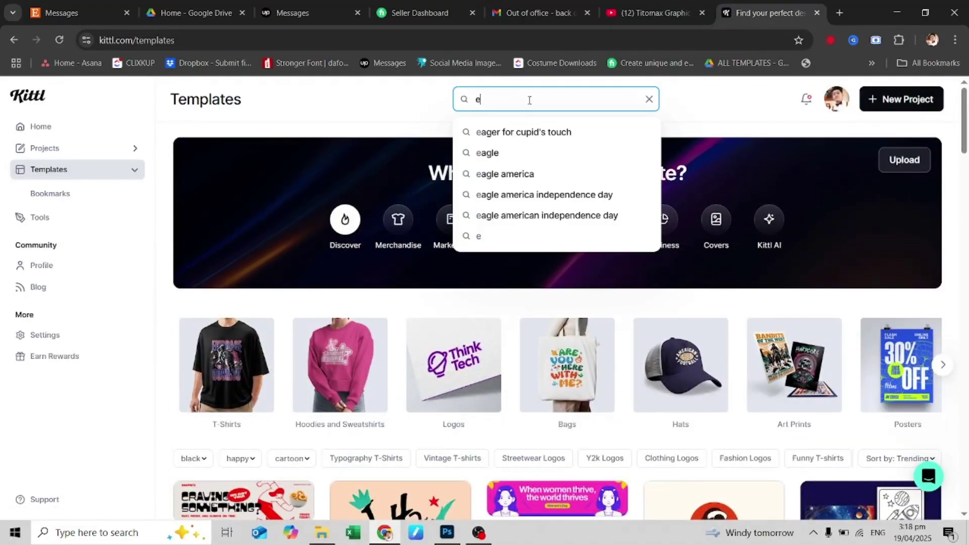
type(" sports l")
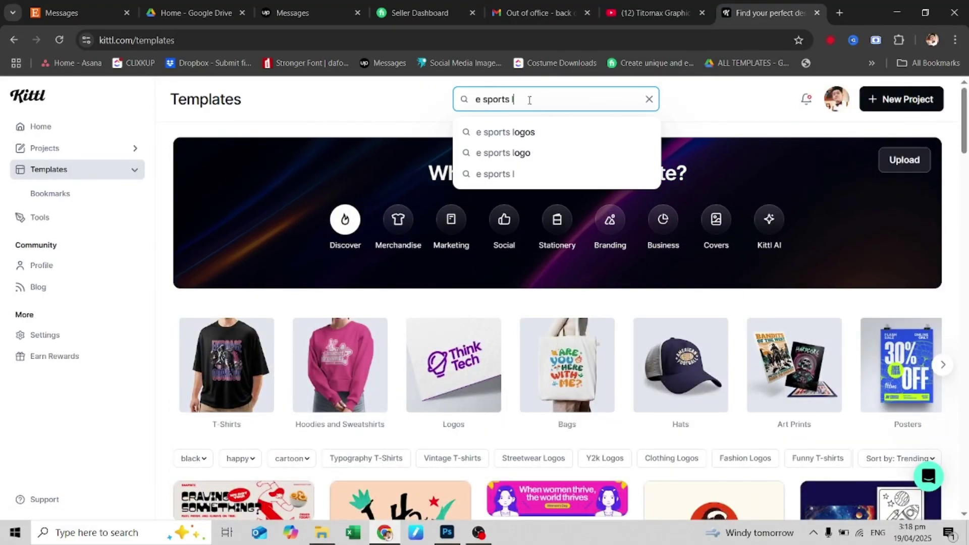
type("ogo")
key("Return")
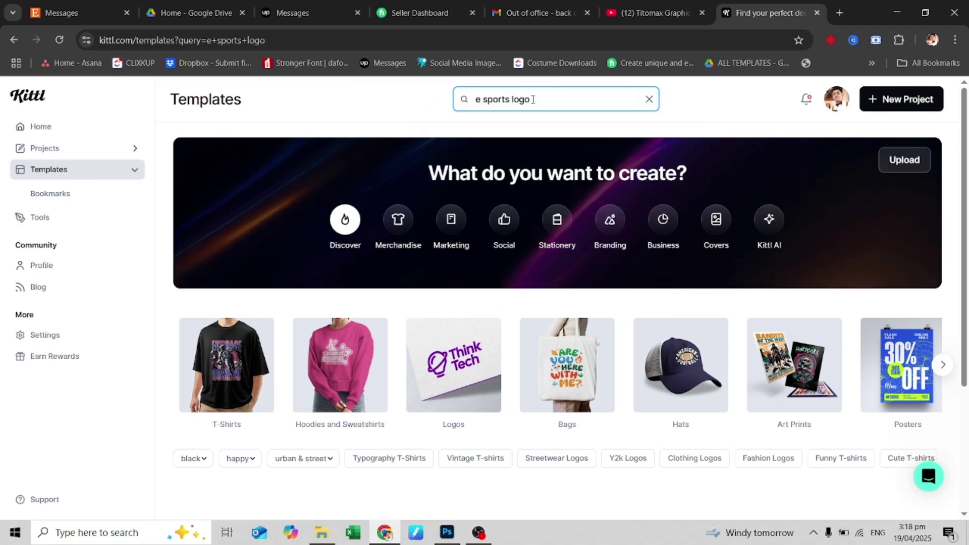
scroll(601, 323, "down", 15)
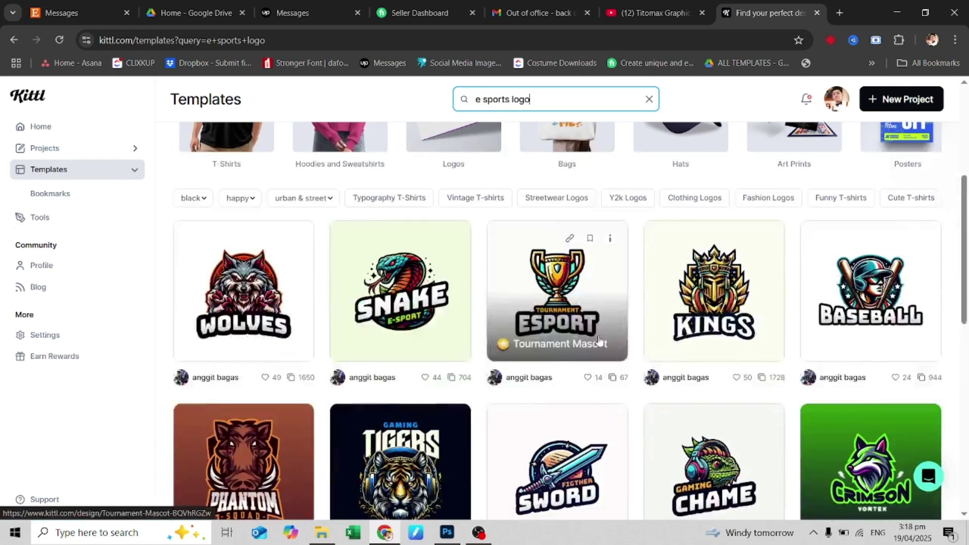
scroll(585, 347, "down", 5)
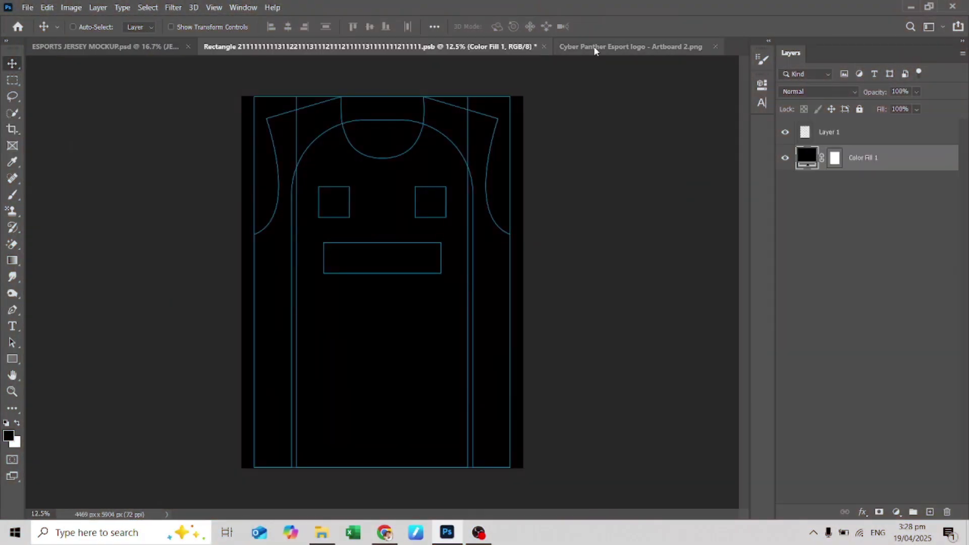
Copy the full Cyber Panther logo into the jersey artwork in Photoshop and scale it down over the chest square opposite the empty one.
left_click(611, 48)
key("ctrl+w")
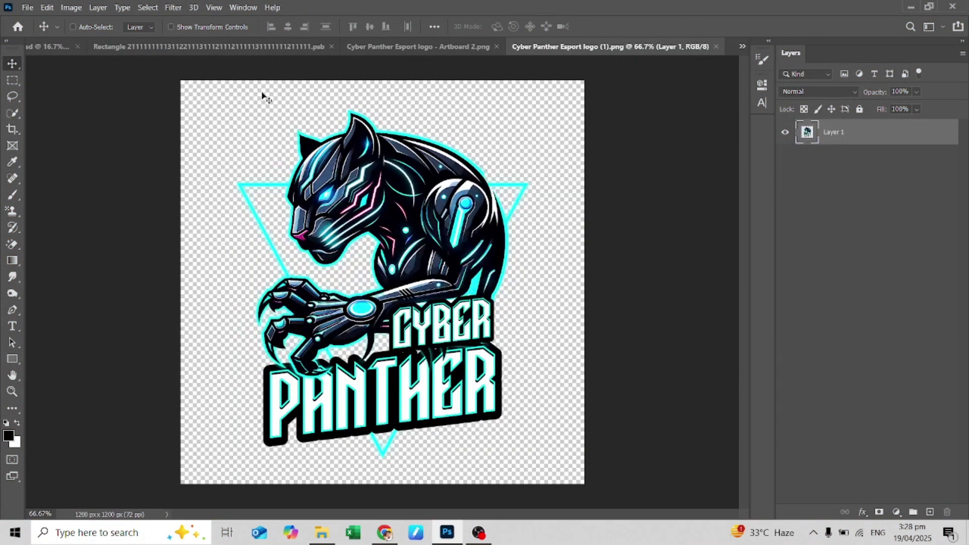
left_click_drag(262, 96, 433, 211)
key("ctrl+t")
left_click_drag(460, 169, 449, 179)
key("Return")
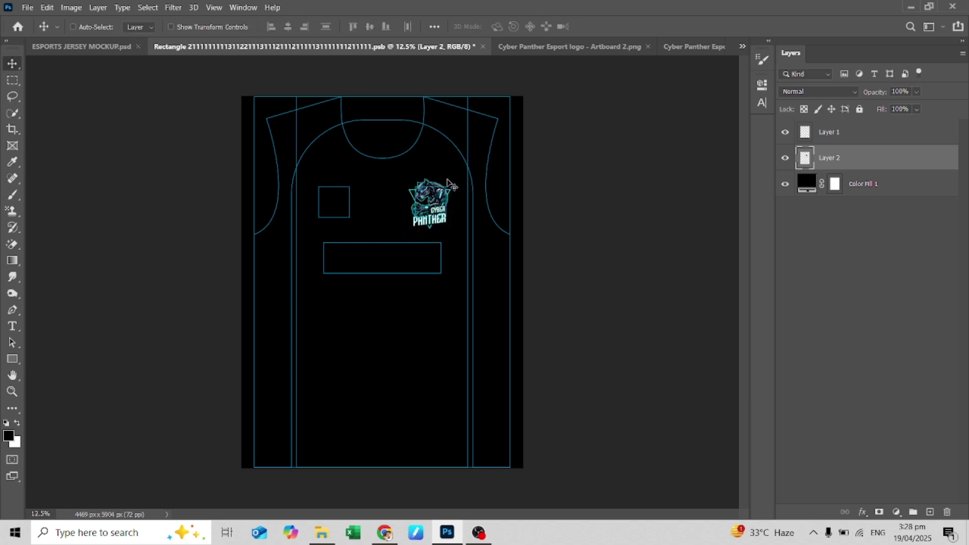
Hide the jersey guide layer, save the artwork and check the logo on the front mockup.
key("ctrl+plus")
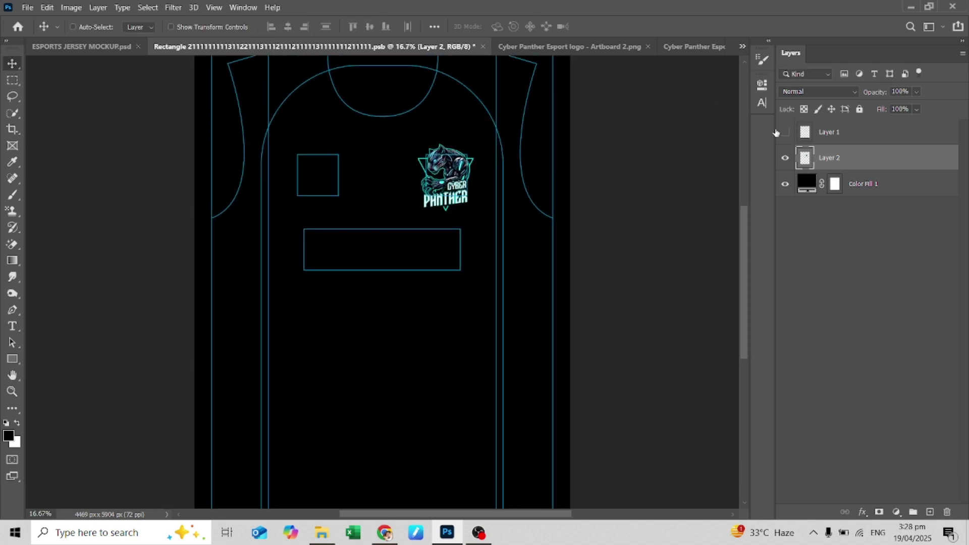
left_click(784, 132)
key("ctrl+0")
key("ctrl+s")
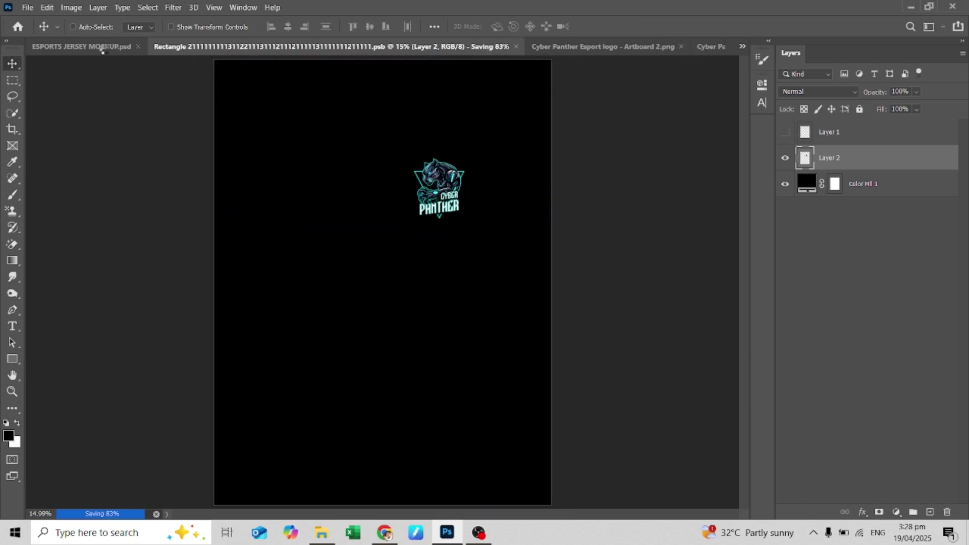
left_click(81, 46)
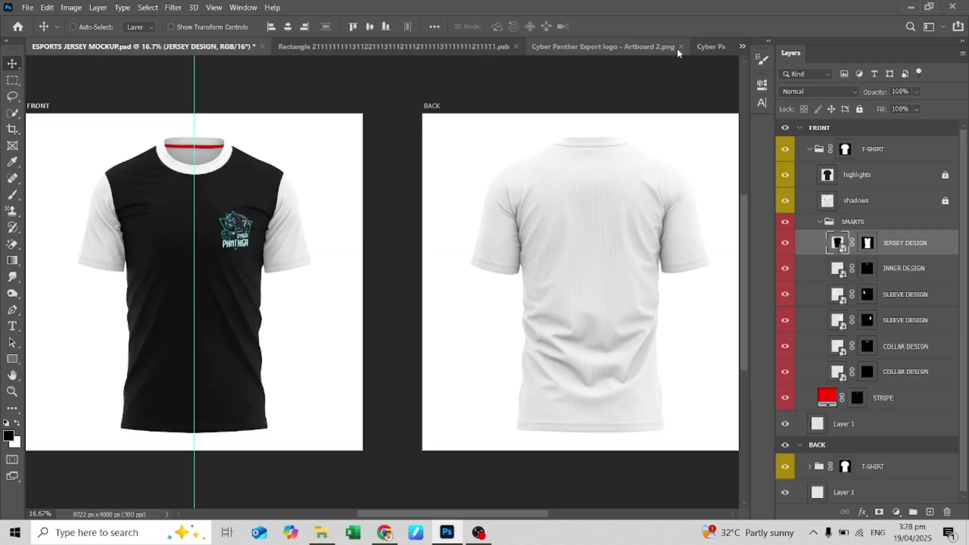
Sample the cyan outline of the Cyber Panther logo as the foreground colour.
left_click(708, 51)
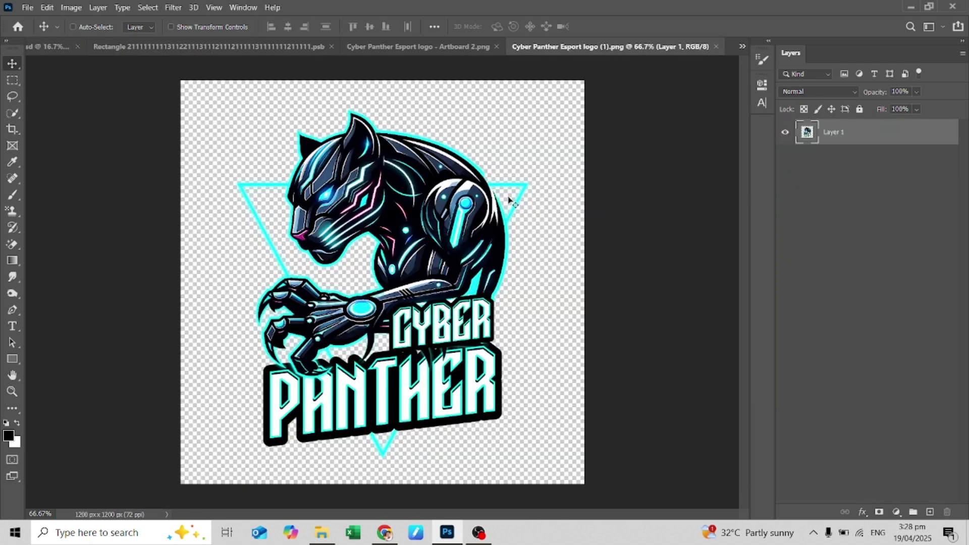
key("ctrl+plus")
key("ctrl+plus")
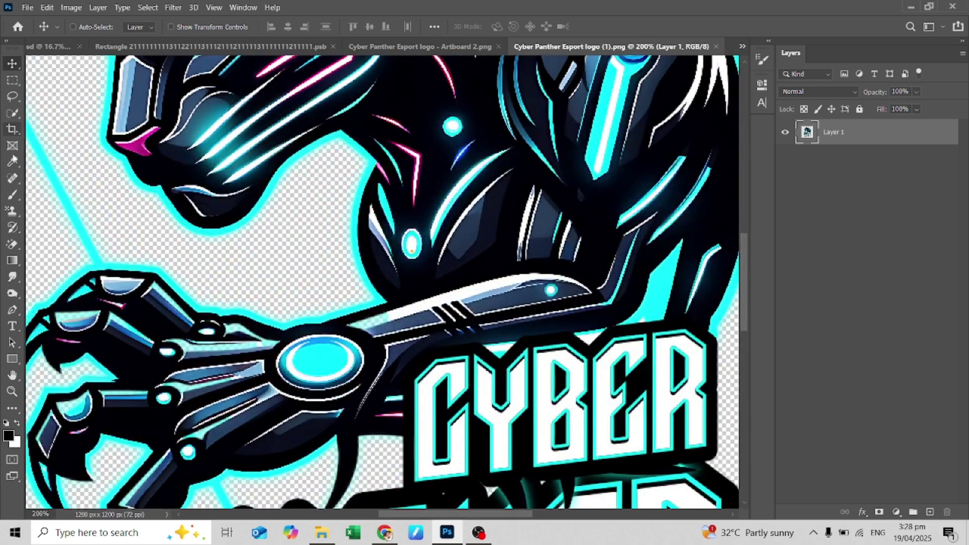
left_click(13, 160)
left_click_drag(374, 156, 309, 192)
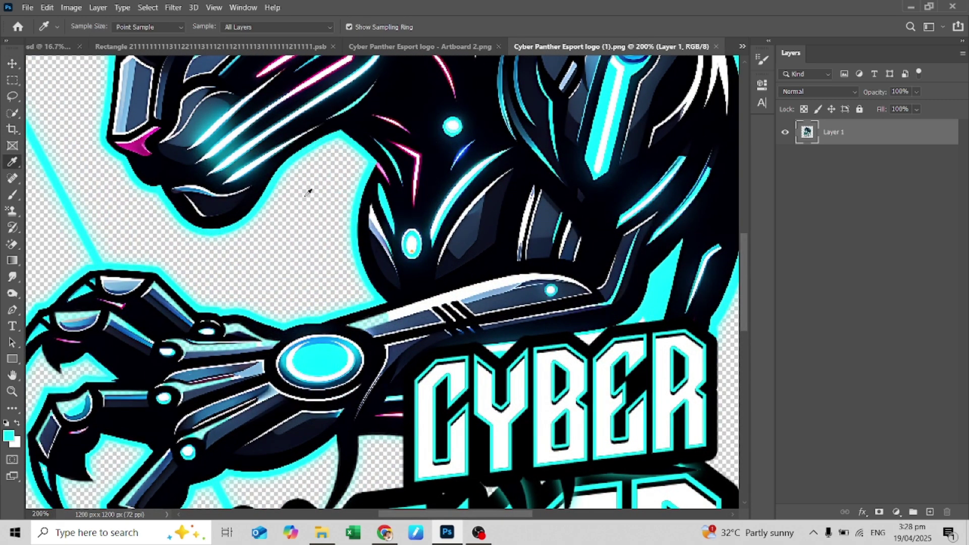
left_click(11, 64)
key("ctrl+0")
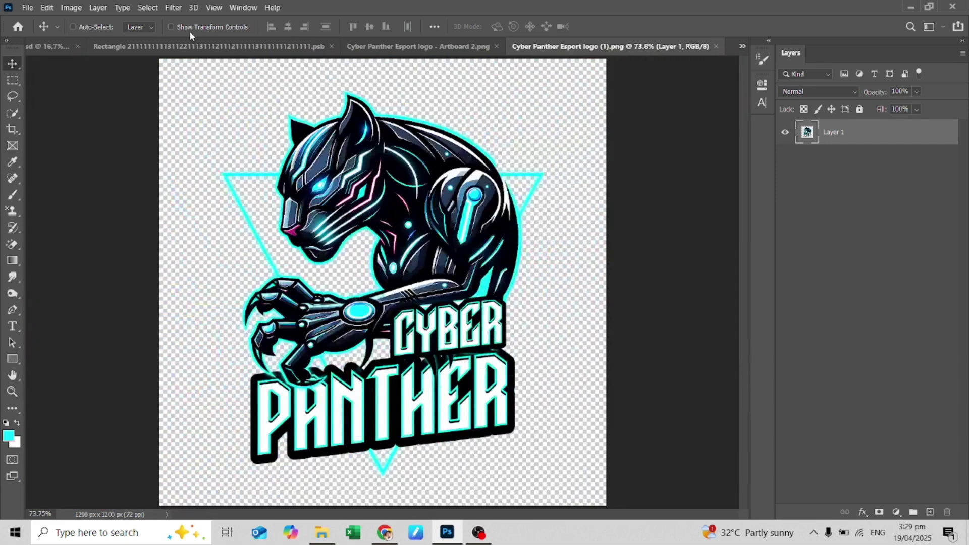
Show the guide layer in the jersey artwork and choose the 4740 px brush preset 74 for painting.
left_click(403, 51)
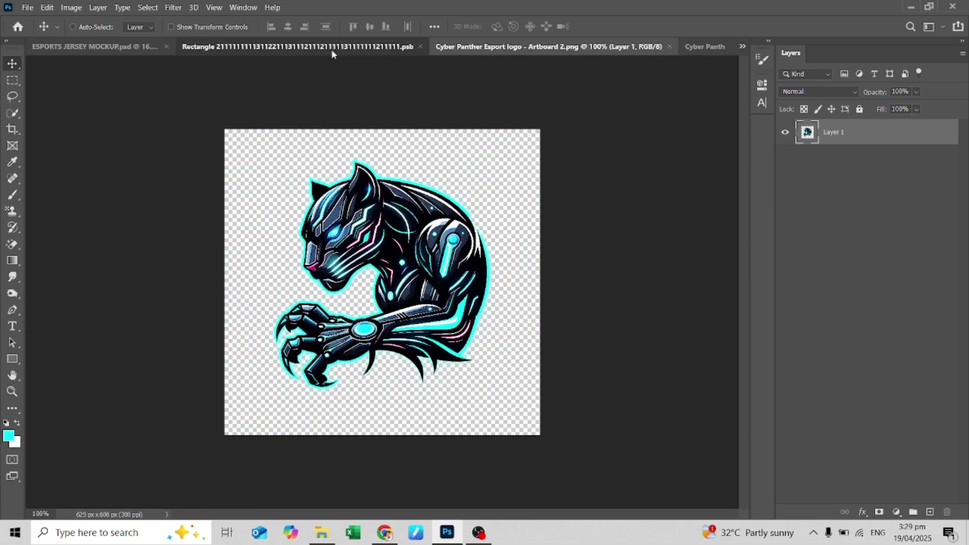
left_click(331, 50)
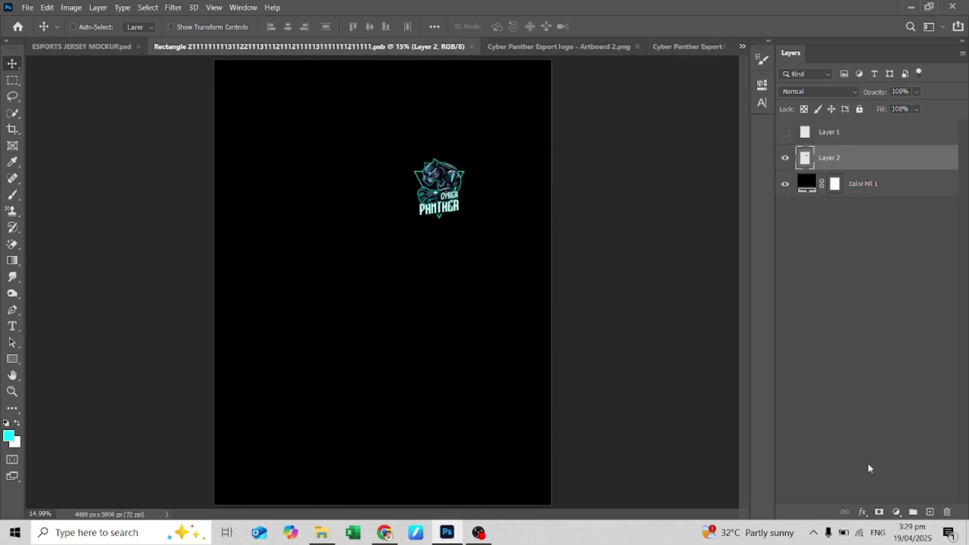
left_click(785, 133)
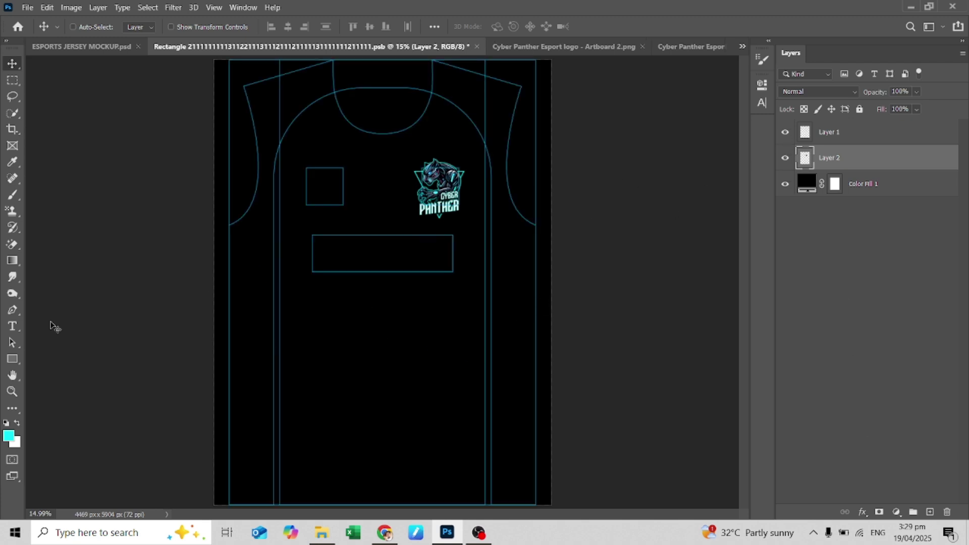
left_click(13, 194)
left_click(77, 29)
left_click_drag(283, 196, 288, 308)
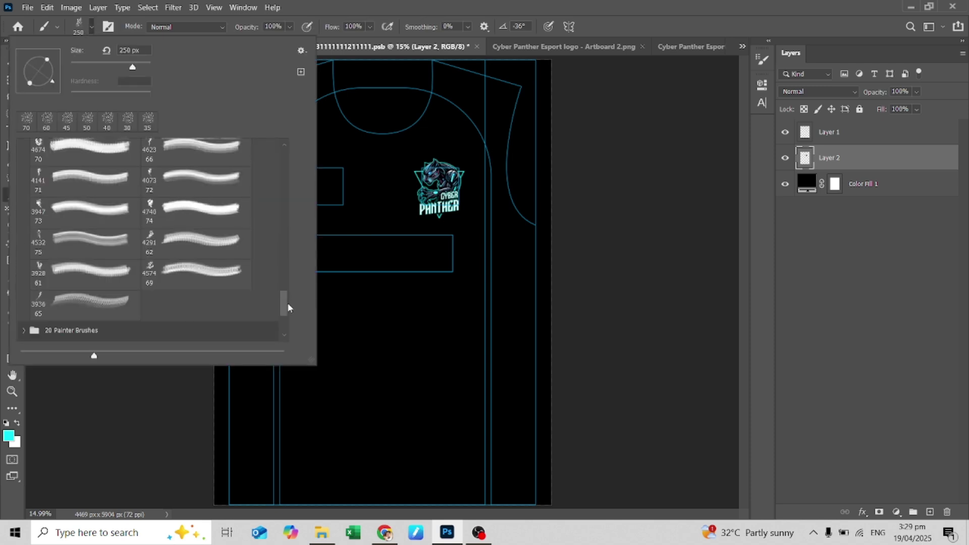
scroll(212, 228, "up", 1)
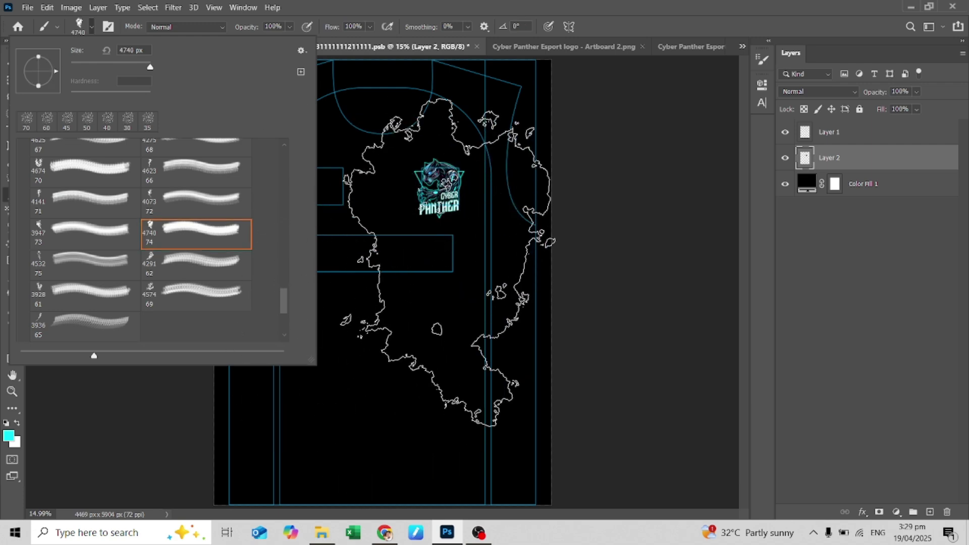
Rotate the brush tip to 123° and enlarge the brush to 5000 px.
key("ctrl+minus")
right_click(396, 326)
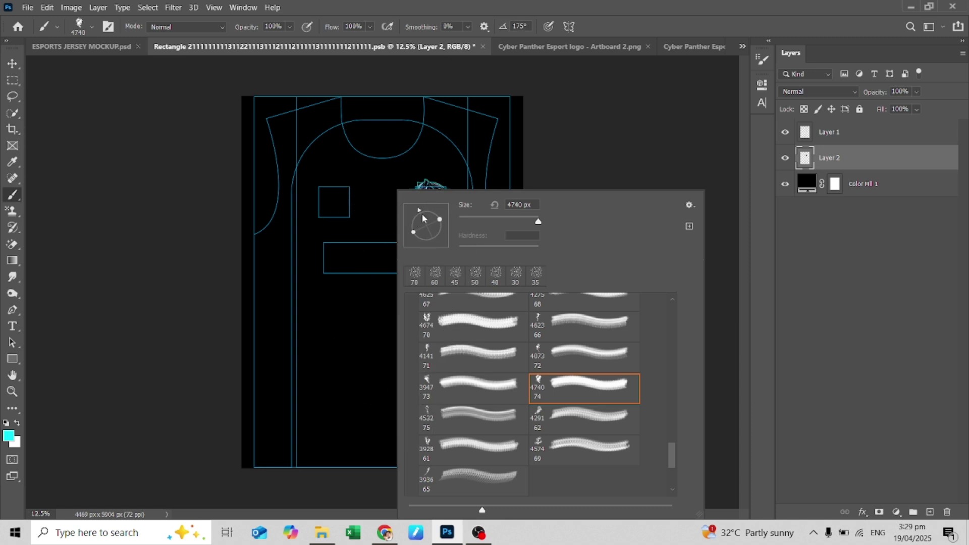
left_click(350, 388)
key("]")
key("]")
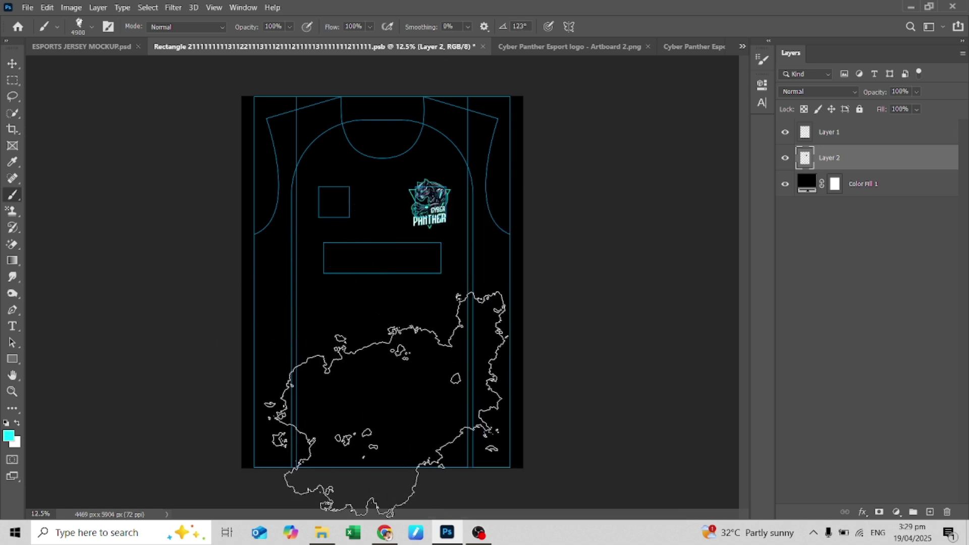
key("]")
key("space")
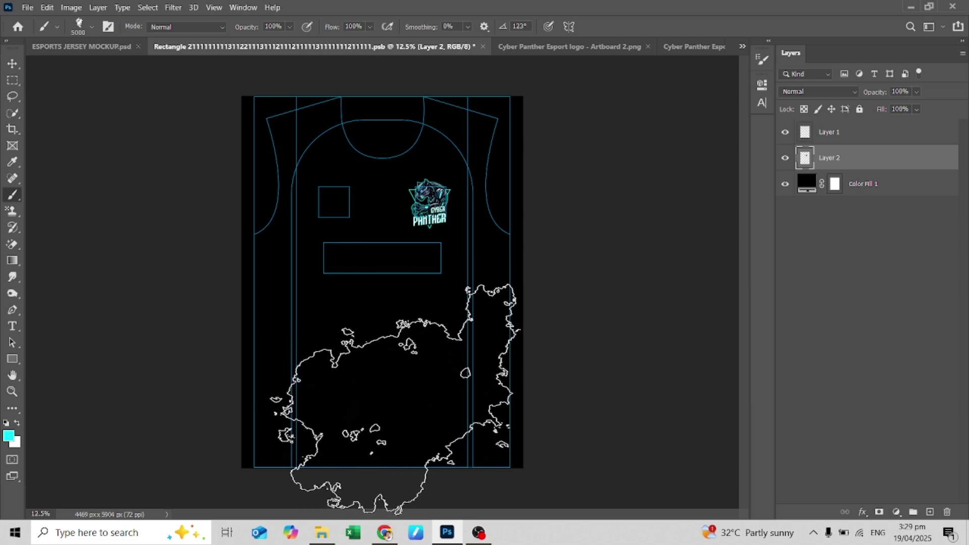
Try painting cyan smoke over the lower jersey on the logo layer, using 17% flow for fainter smoke, and preview it on the mockup.
left_click(386, 416)
left_click(370, 27)
left_click(335, 40)
mouse_move(470, 326)
left_mouse_down()
mouse_move(310, 412)
mouse_move(258, 483)
left_mouse_up()
left_click(785, 132)
key("ctrl+s")
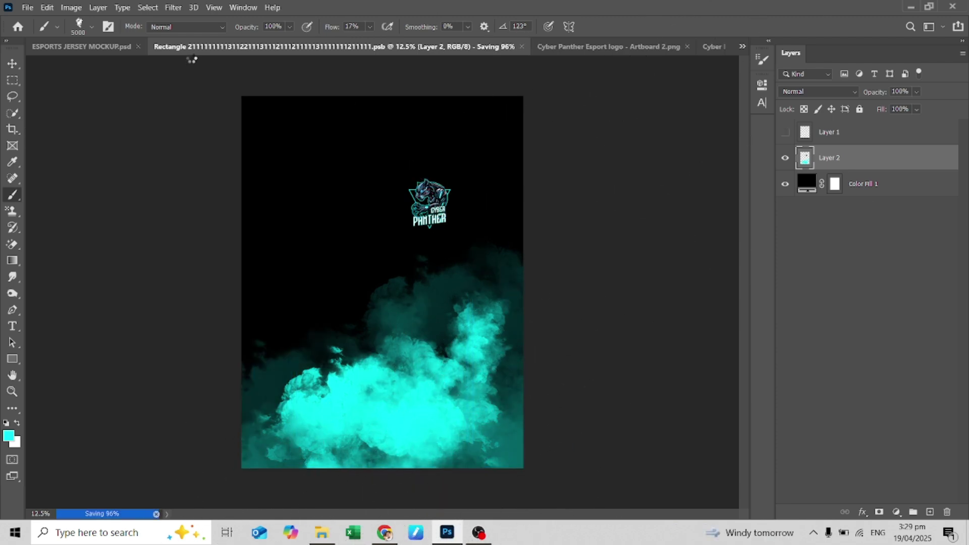
left_click(111, 49)
Return to the jersey artwork, show the guides and undo the cyan smoke strokes.
left_click(444, 49)
left_click(785, 132)
key("ctrl+z")
key("ctrl+z")
key("ctrl+z")
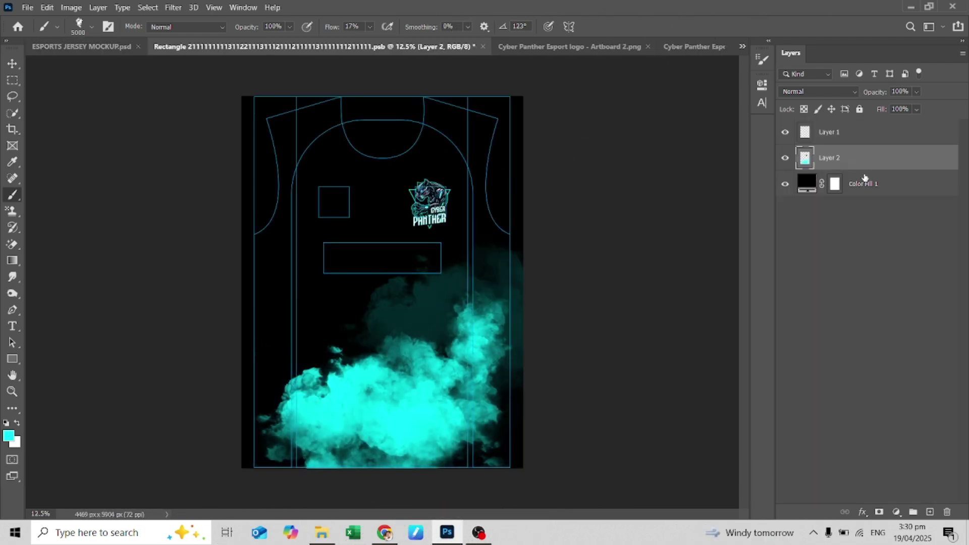
Add a new layer and paint solid cyan smoke at 100% flow along the lower part of the jersey.
left_click(929, 512)
key("shift+0")
left_click(505, 358)
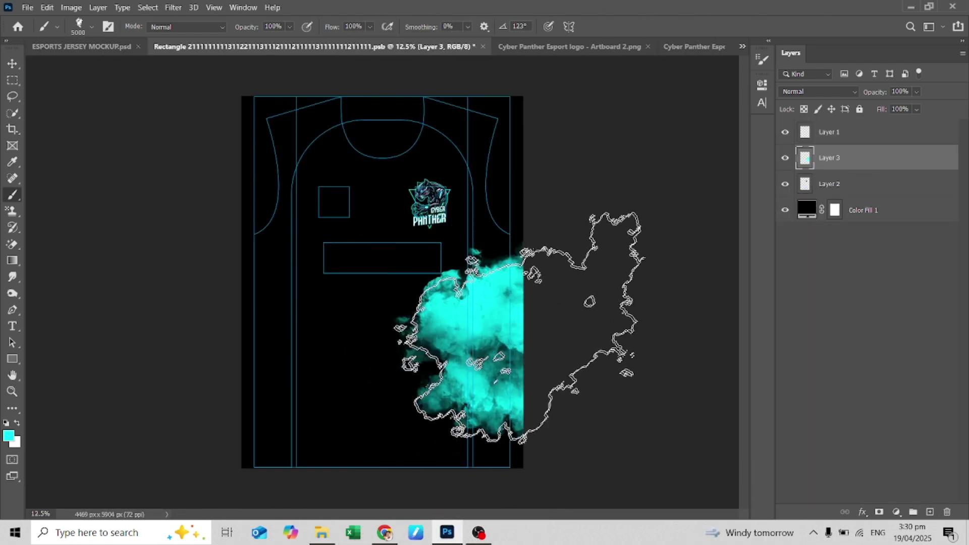
left_click(229, 439)
left_click(489, 451)
Set the brush flow to 17% and paint fainter cyan smoke above the solid smoke.
left_click(370, 27)
left_click(376, 42)
left_click(371, 328)
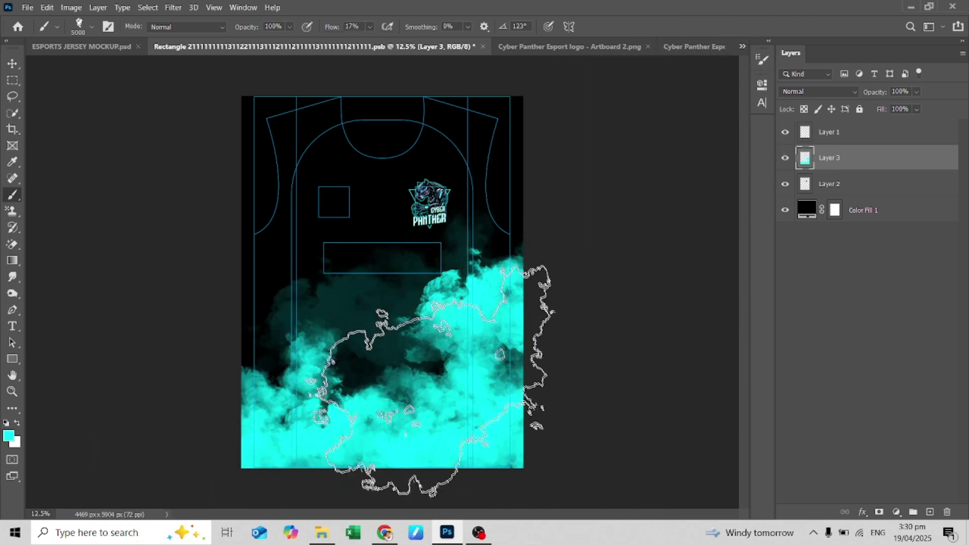
left_click(238, 398)
key("bracketleft")
Hide the guide layer, save the artwork and check the smoke on the jersey mockup.
left_click(785, 132)
key("ctrl+s")
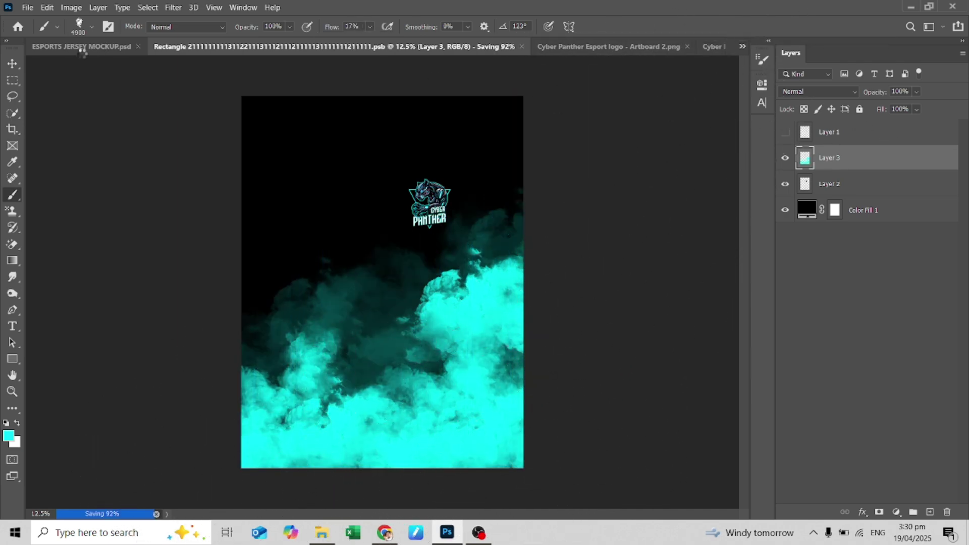
left_click(79, 47)
key("ctrl+s")
left_click(100, 48)
Stretch the cyan smoke layer wider in the jersey artwork with Free Transform.
left_click(356, 47)
key("ctrl+t")
left_click_drag(526, 308, 570, 308)
left_click_drag(507, 337, 538, 333)
key("Return")
key("Return")
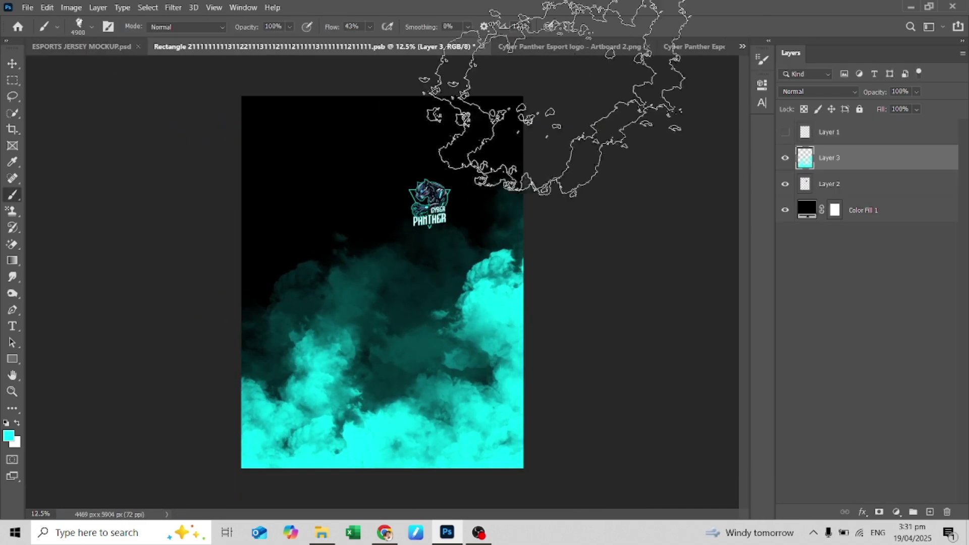
Copy the standalone panther artwork into the jersey design and scale it up across the body.
left_click(688, 47)
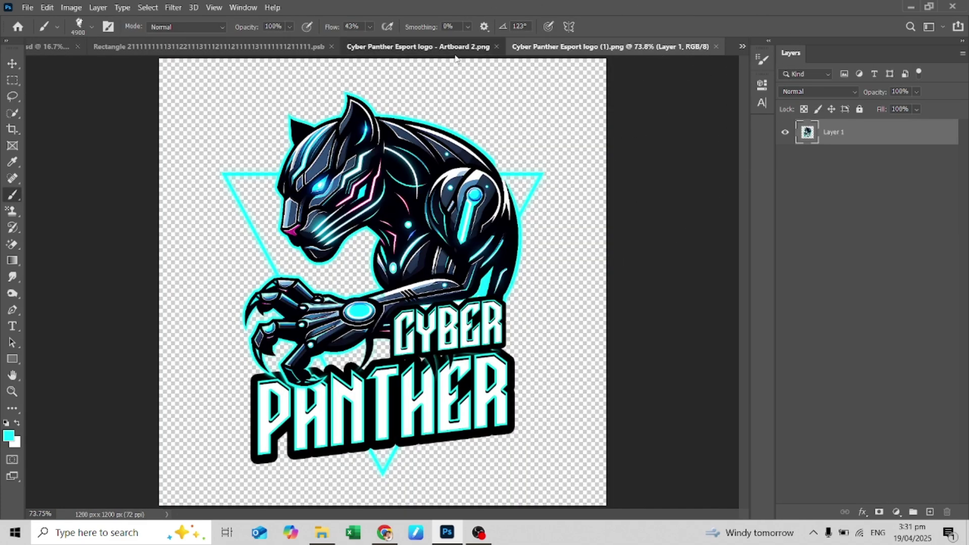
left_click(426, 47)
key("v")
left_click_drag(245, 98, 503, 176)
key("ctrl+t")
key("Return")
Stack the large panther layer between the chest logo and the smoke, and move the panther lower on the jersey.
mouse_move(857, 161)
left_mouse_down()
mouse_move(867, 177)
mouse_move(857, 159)
left_mouse_up()
left_click_drag(862, 210, 867, 144)
left_click_drag(442, 289, 435, 323)
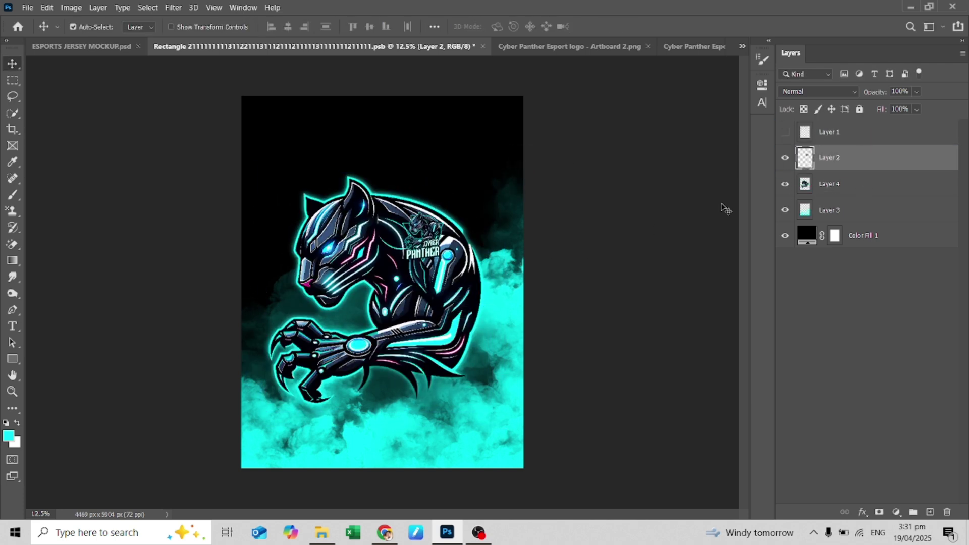
key("ctrl+z")
left_click(831, 180)
left_click_drag(428, 260, 410, 329)
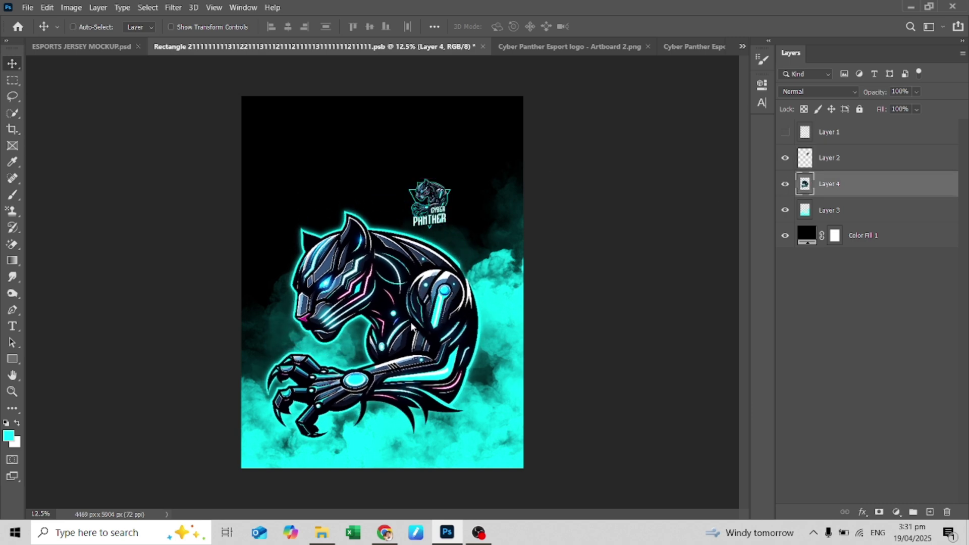
Place the panther layer beneath the smoke layer and set its opacity to 42% with Normal blending.
left_click_drag(849, 209, 851, 175)
left_click(916, 92)
left_click(876, 208)
left_click_drag(913, 107, 897, 111)
left_click(817, 92)
left_click(826, 432)
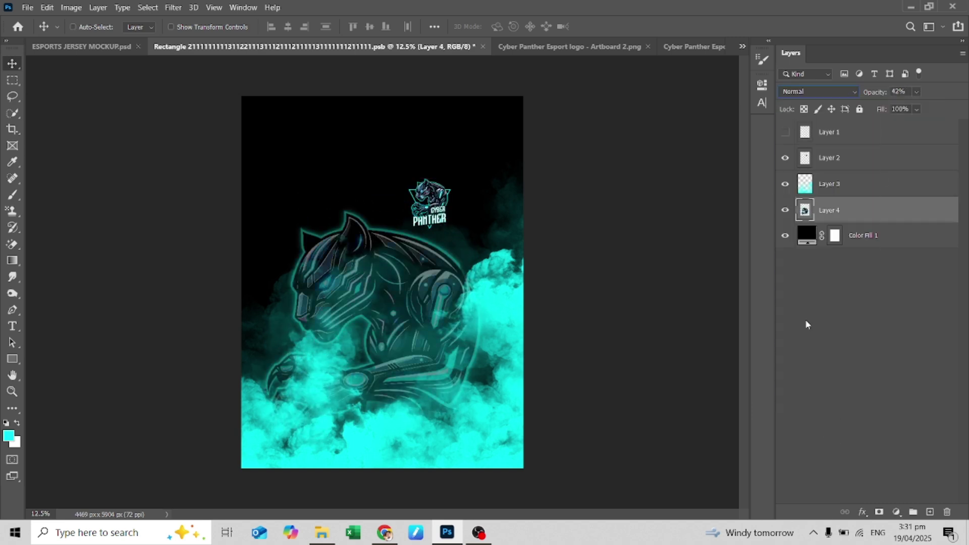
Enlarge the panther layer and move it toward the lower right of the jersey artwork, at 21% opacity.
key("ctrl+shift+t")
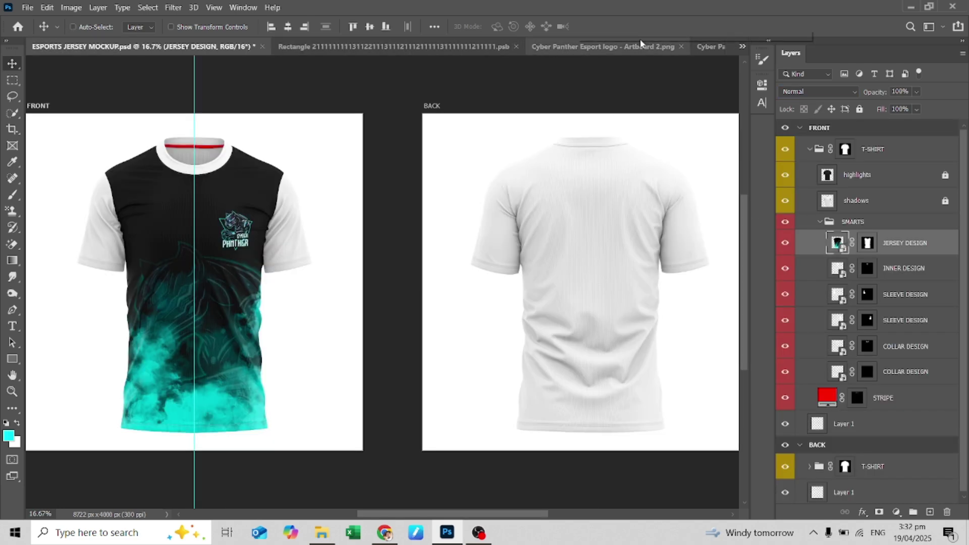
left_click(483, 46)
left_click_drag(489, 259, 481, 287)
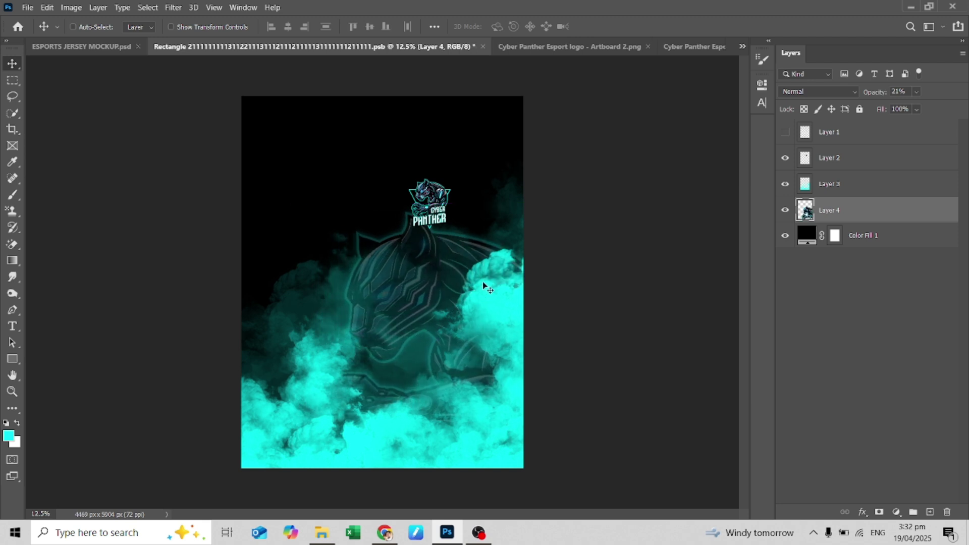
Nudge the cyan smoke layer slightly lower, save the jersey artwork and return to the jersey mockup.
left_click(862, 190)
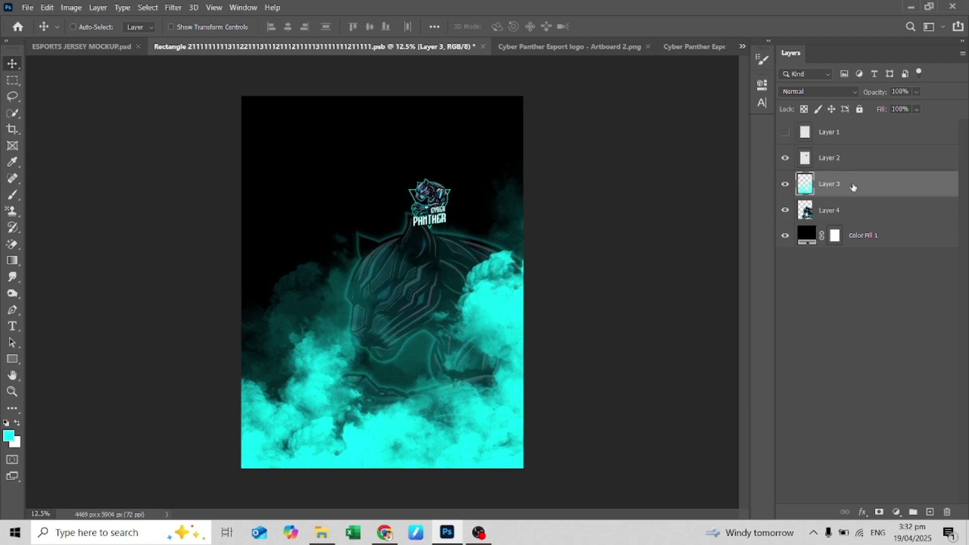
key("shift+Down")
key("shift+Down")
key("shift+Down")
key("shift+Down")
key("shift+Down")
key("shift+Down")
key("shift+Down")
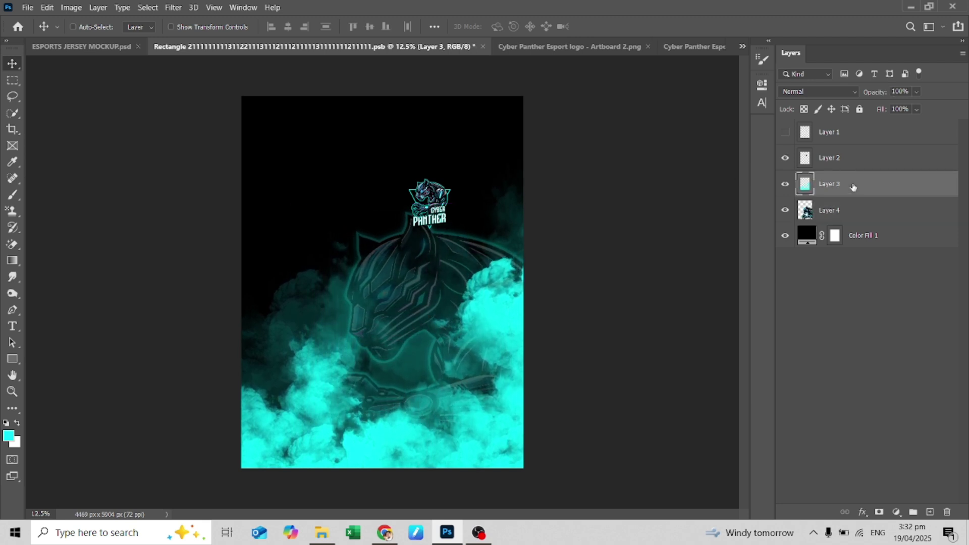
key("ctrl+s")
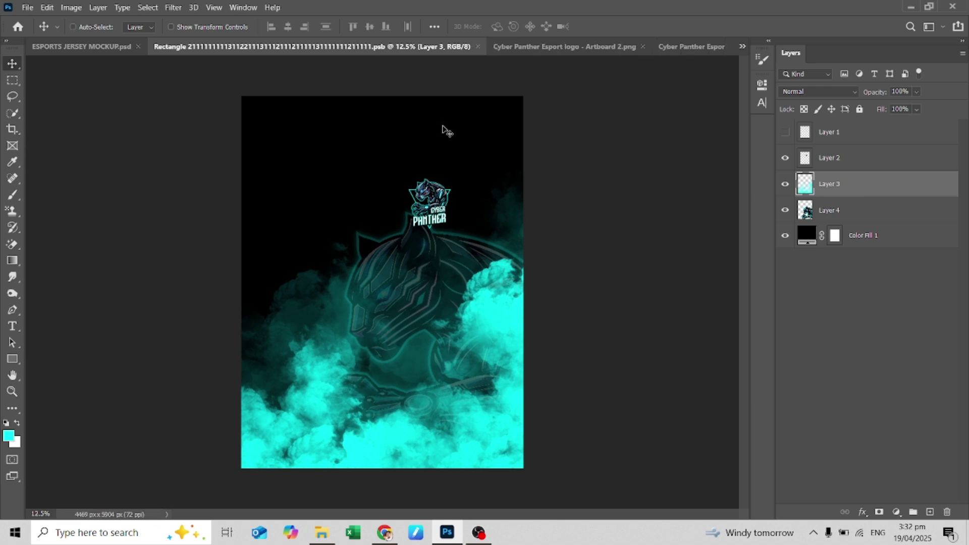
left_click(99, 47)
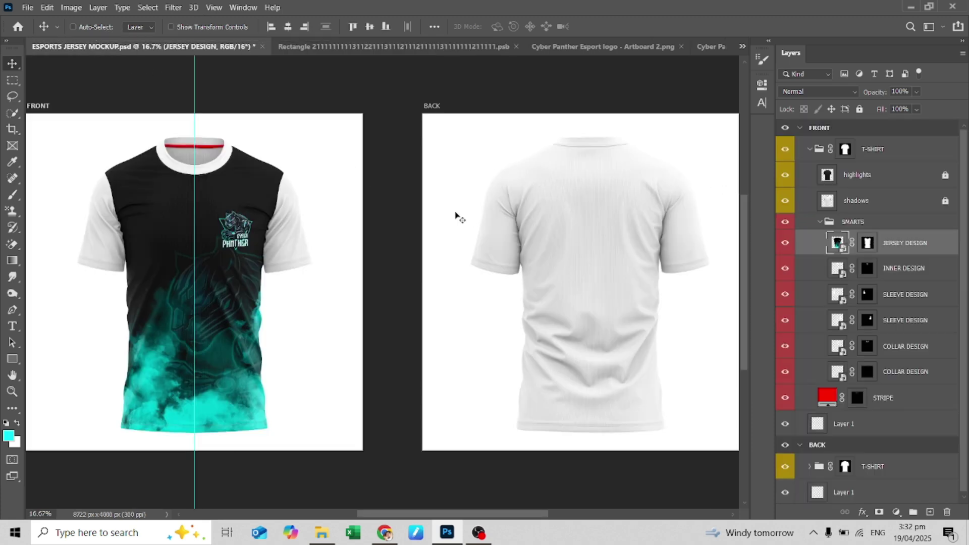
Recolor the INNER DESIGN smart object's fill to cyan #0ffbfc, then save and close it.
double_click(838, 274)
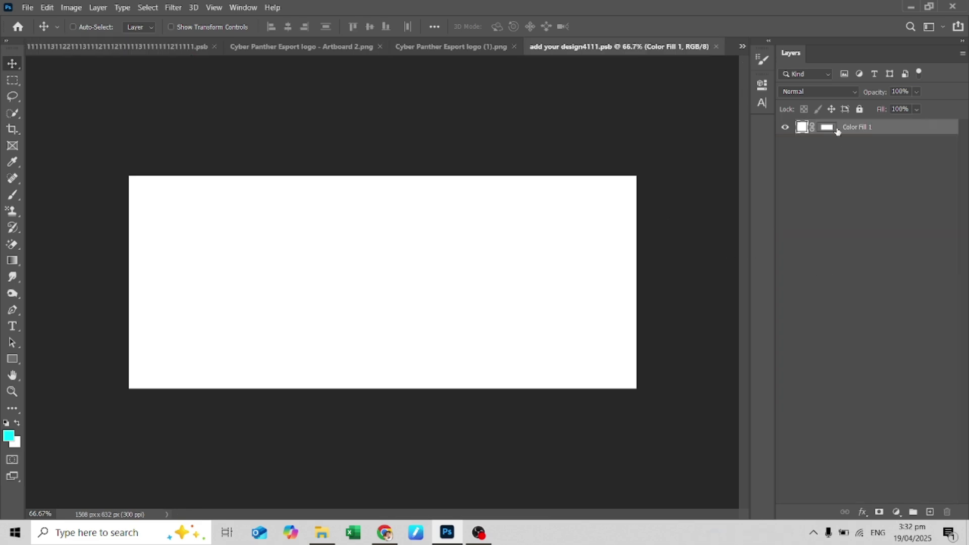
double_click(802, 127)
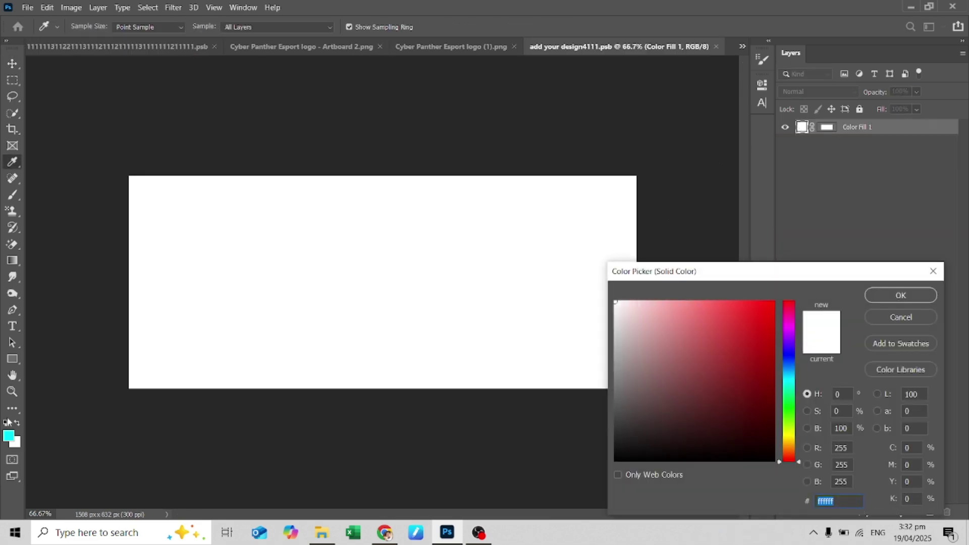
left_click(9, 432)
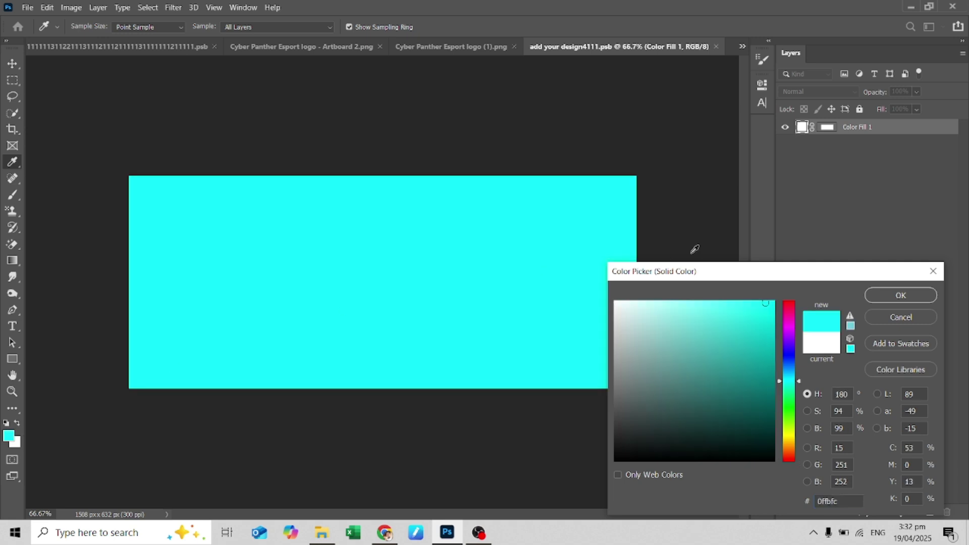
left_click(882, 295)
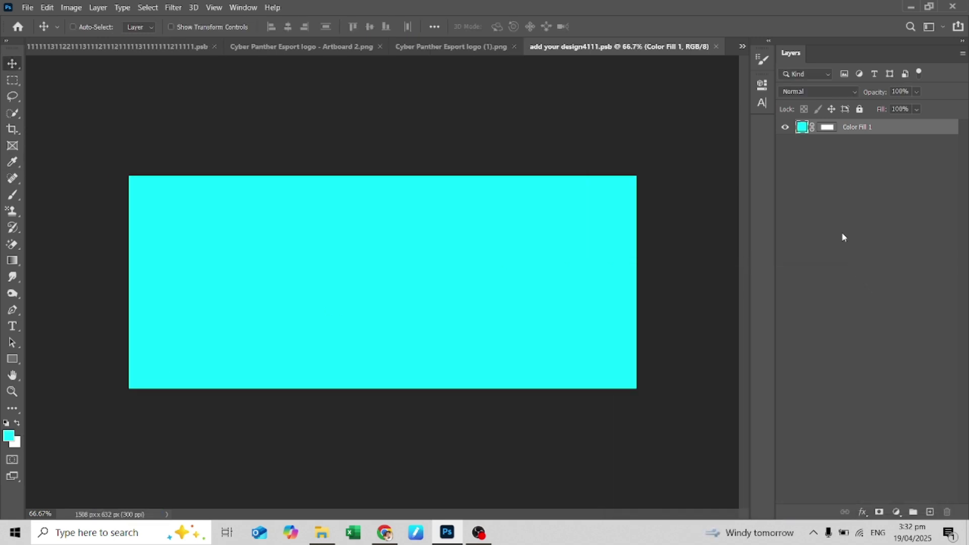
key("ctrl+w")
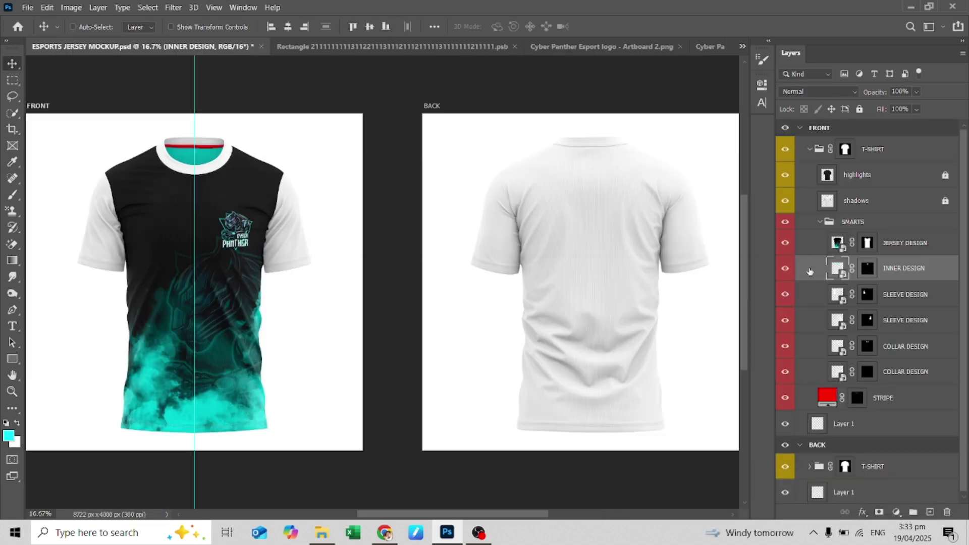
Fill the first SLEEVE DESIGN smart object with black and draw a cyan rectangle about 1473 x 376 px across its lower end.
double_click(836, 298)
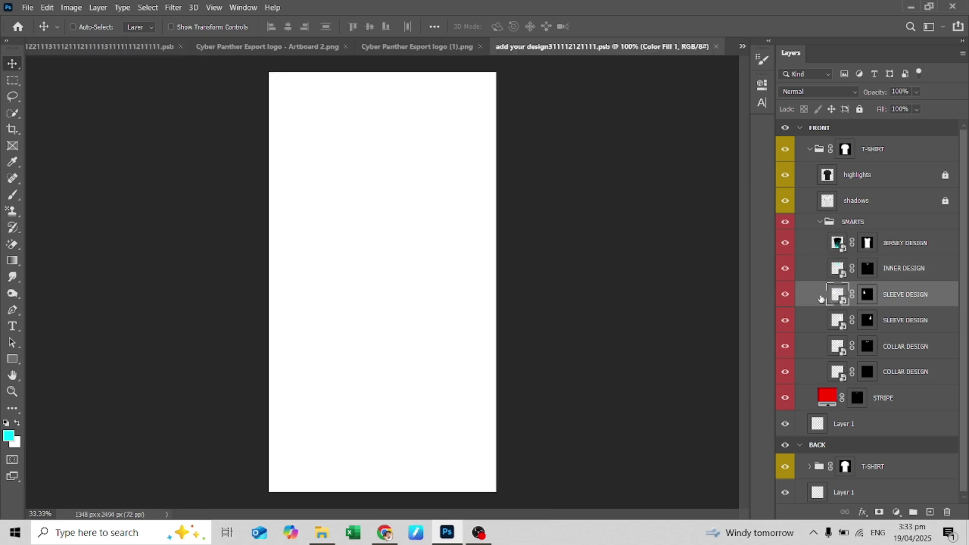
double_click(808, 134)
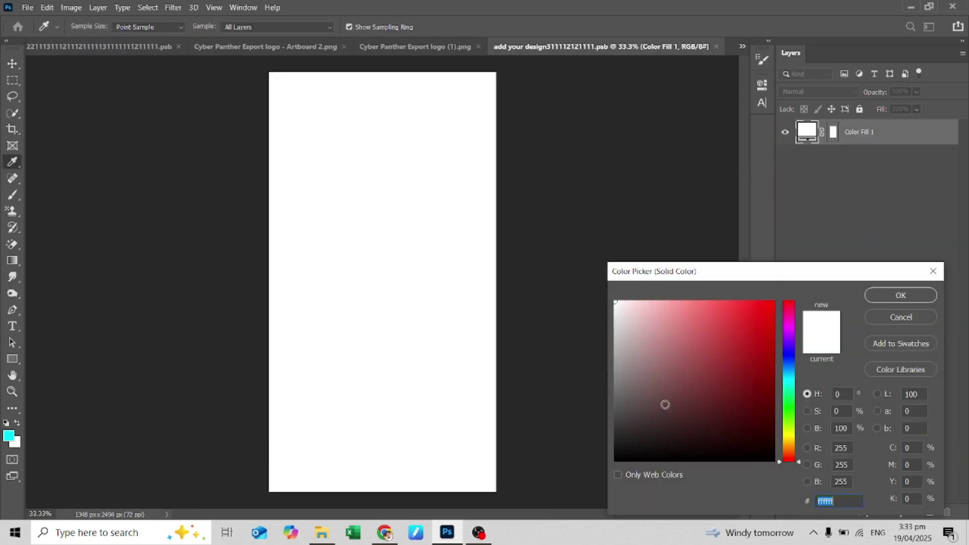
left_click_drag(667, 396, 551, 500)
left_click(889, 295)
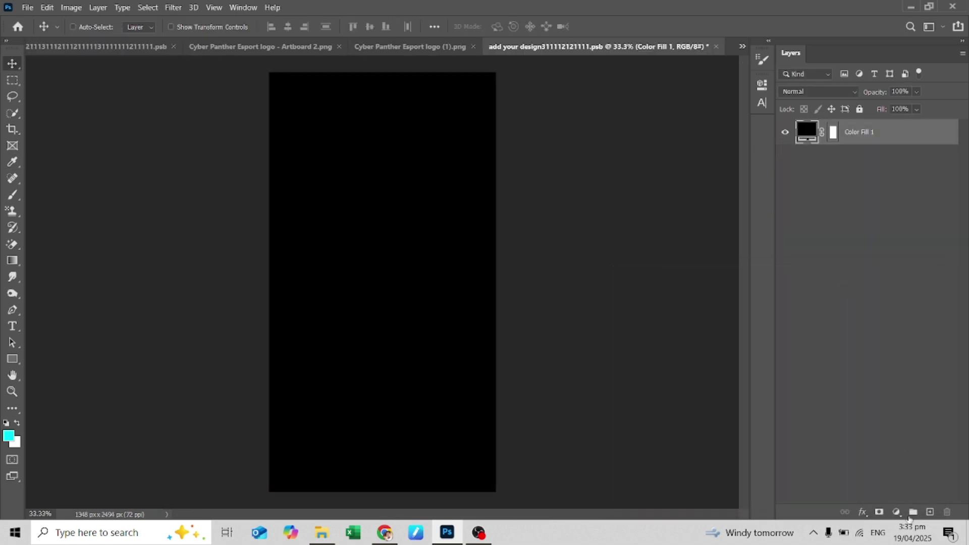
left_click(15, 358)
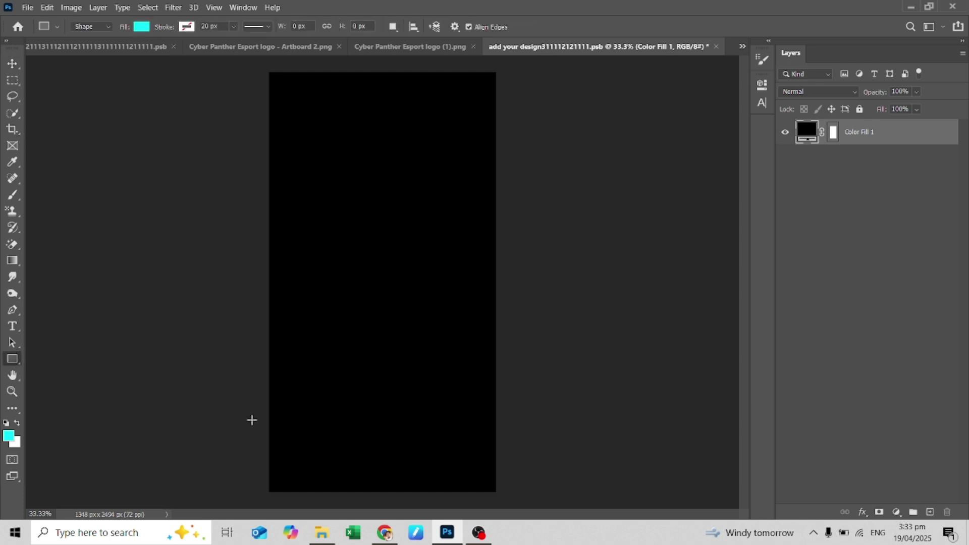
left_click_drag(254, 431, 502, 494)
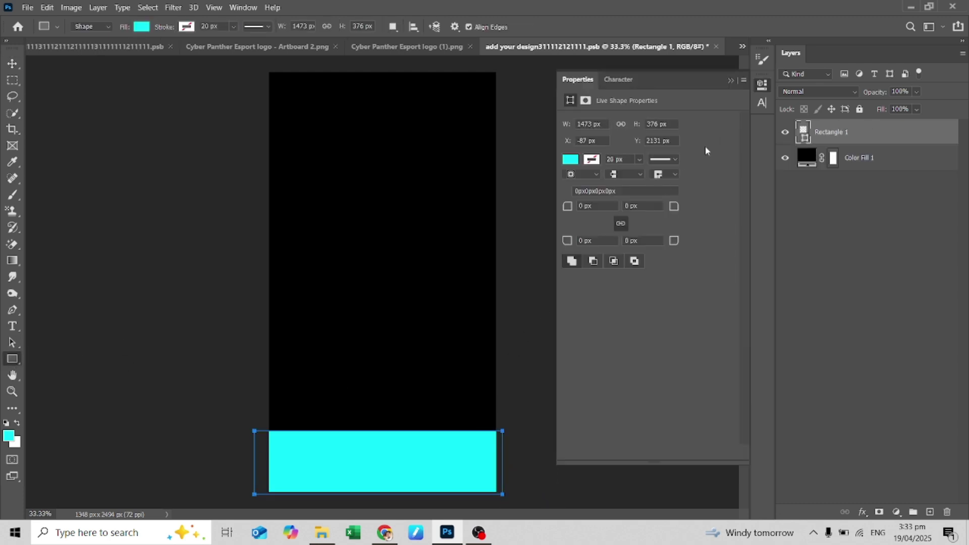
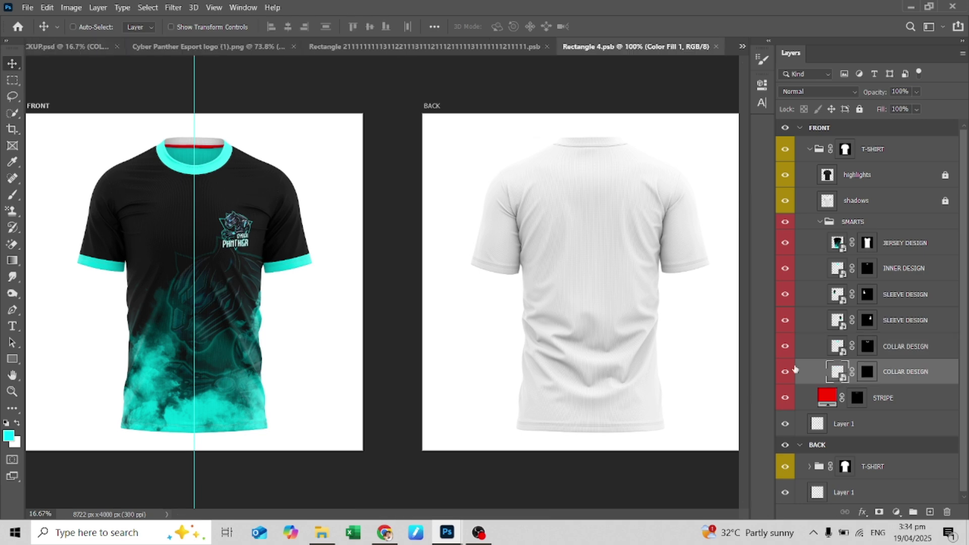
Recolor the last COLLAR DESIGN smart object's fill to the cyan foreground color, then save and close it.
double_click(802, 141)
left_click(9, 435)
left_click(879, 292)
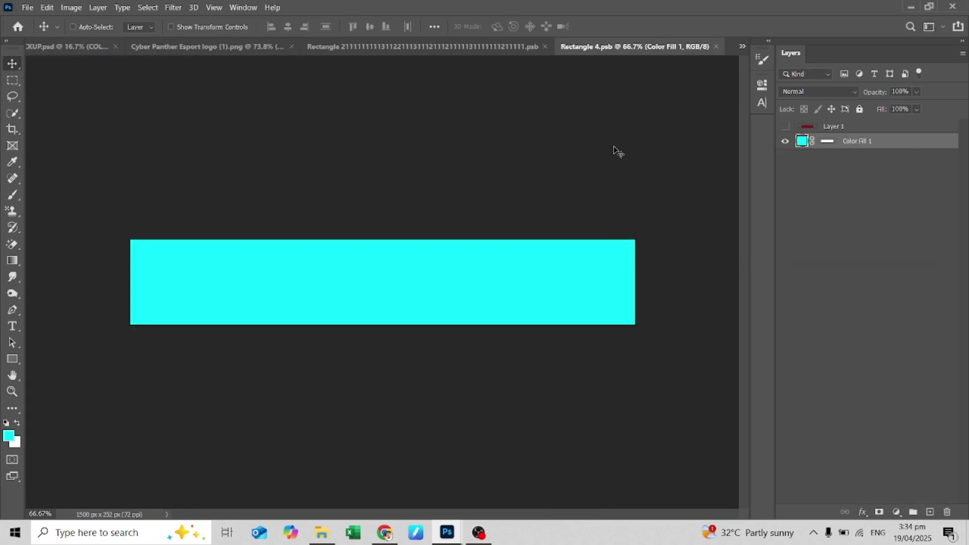
key("ctrl+s")
key("ctrl+w")
Change the STRIPE fill inside the front collar to dark teal.
key("ctrl+plus")
left_click_drag(288, 252, 506, 290)
double_click(826, 398)
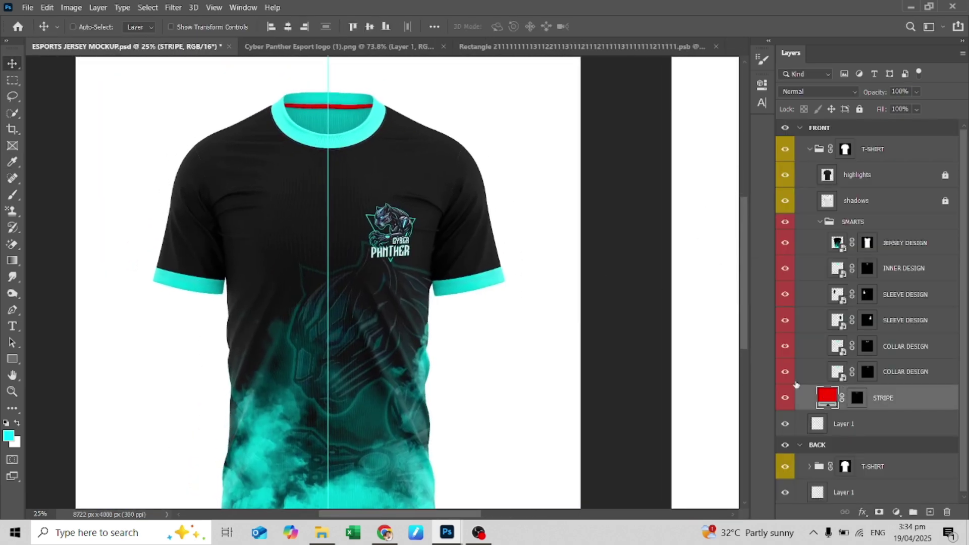
left_click(737, 395)
left_click(898, 294)
scroll(681, 233, "down", 1)
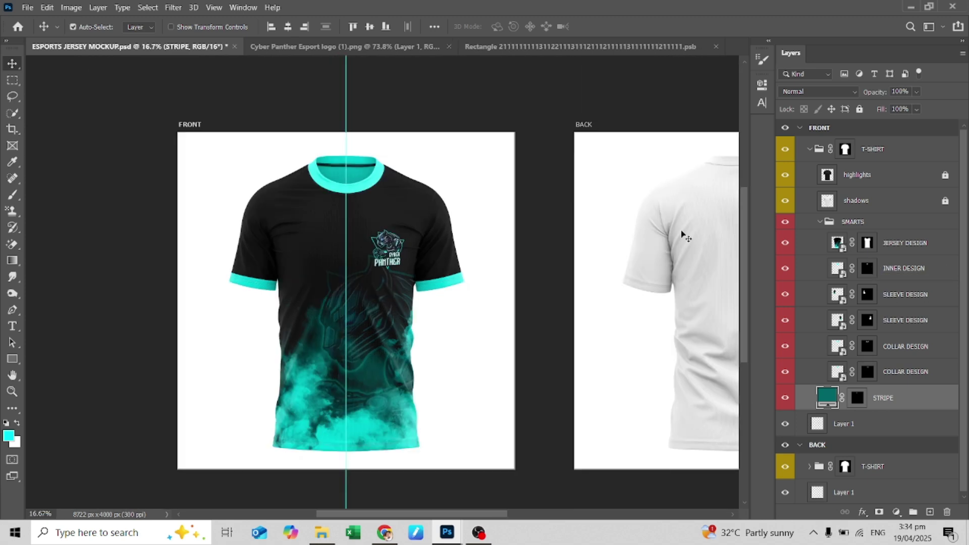
Set the panther layer's opacity to 30% in the jersey artwork.
left_click(530, 45)
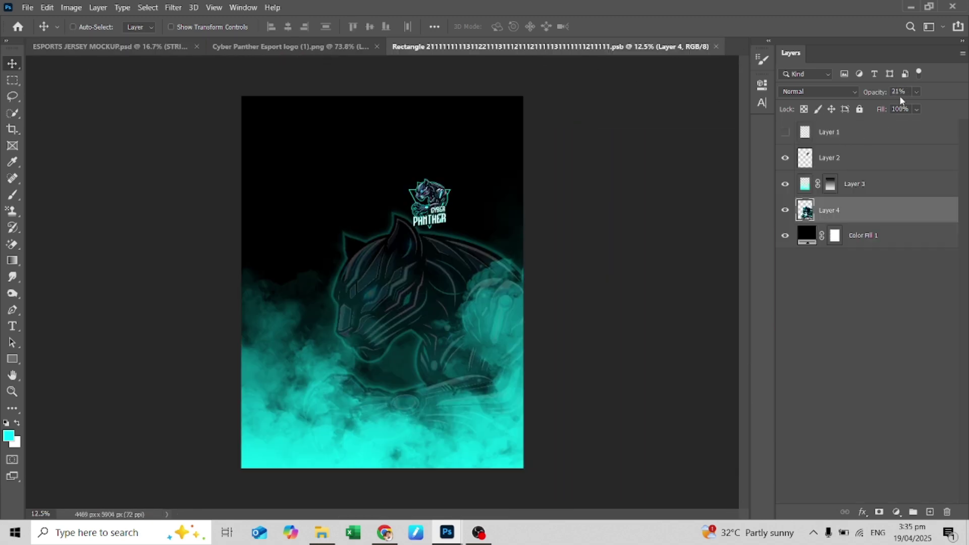
type("30")
key("Return")
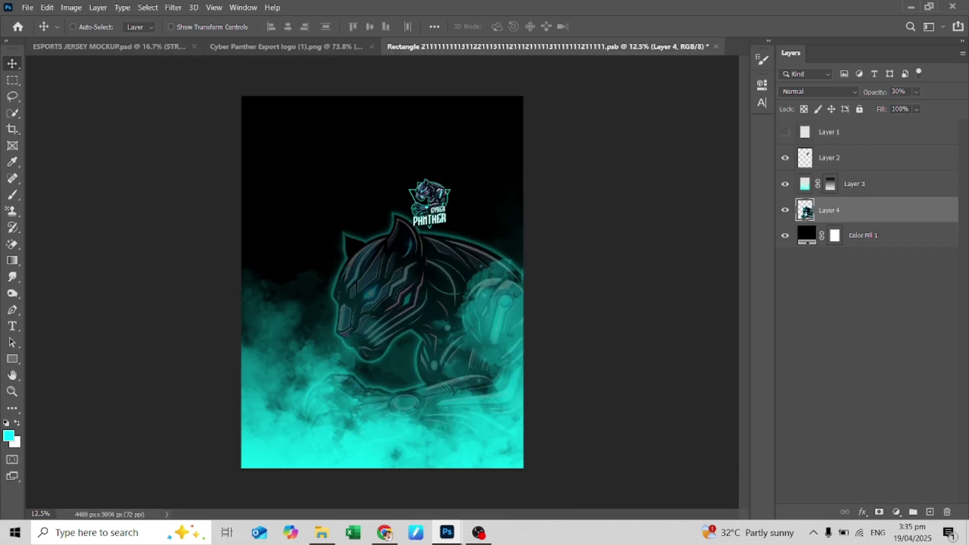
Nudge the panther layer left, save the jersey artwork and return to the mockup.
key("shift+Left")
key("shift+Left")
key("shift+Left")
key("shift+Left")
key("shift+Left")
key("shift+Left")
key("shift+Left")
key("shift+Left")
key("shift+Left")
key("shift+Left")
key("shift+Left")
key("shift+Left")
key("shift+Left")
key("shift+Left")
key("shift+Left")
key("shift+Left")
key("shift+Left")
key("shift+Left")
key("shift+Left")
key("shift+Left")
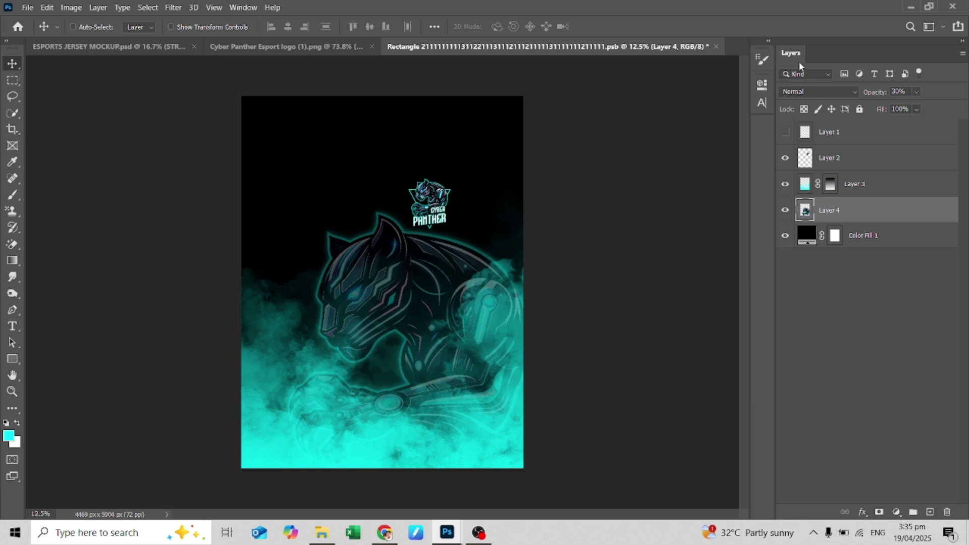
key("shift+Left")
key("shift+Left")
key("shift+Left")
key("ctrl+s")
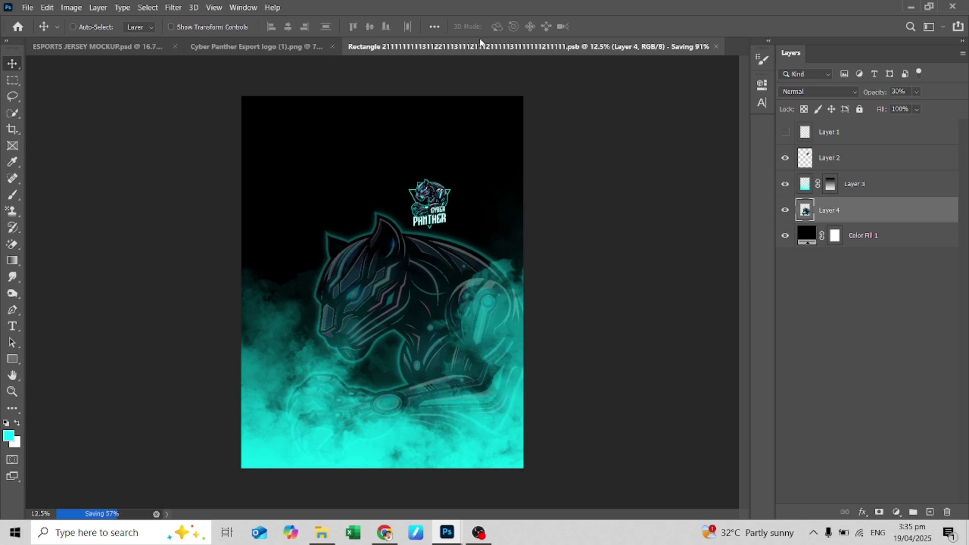
left_click(146, 46)
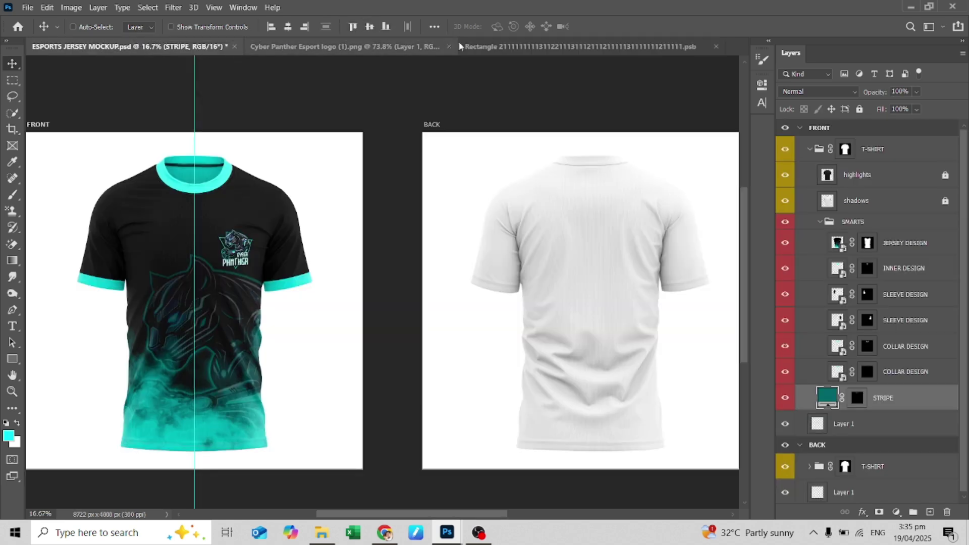
Scale the panther layer in the jersey artwork up to about 117.7% and shift it slightly right with Free Transform.
left_click(495, 50)
key("ctrl+t")
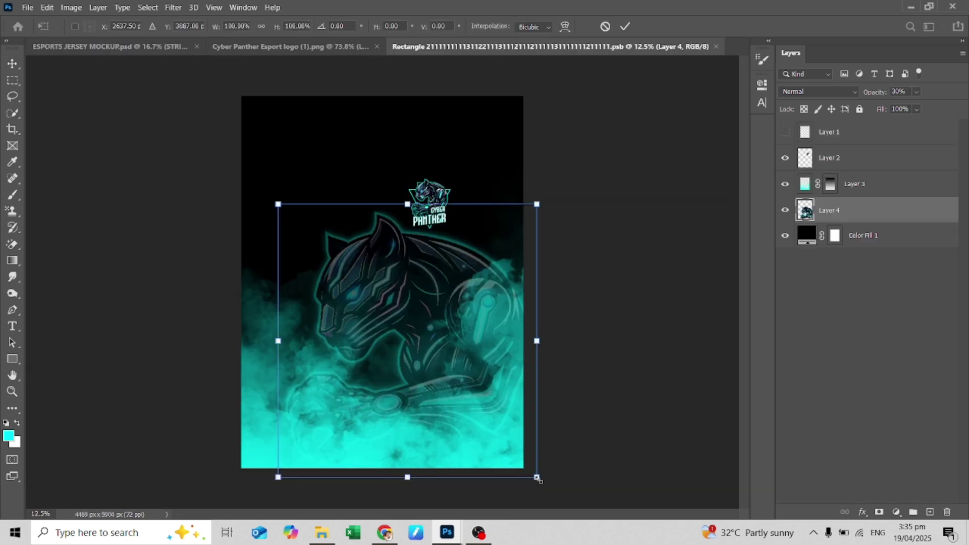
left_click_drag(539, 479, 606, 513)
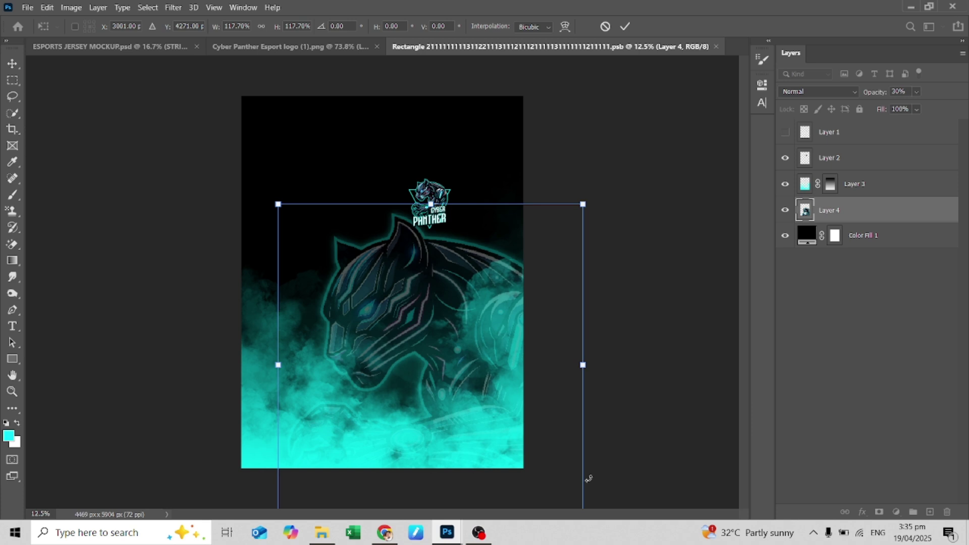
mouse_move(414, 329)
left_mouse_down()
mouse_move(435, 331)
mouse_move(427, 331)
left_mouse_up()
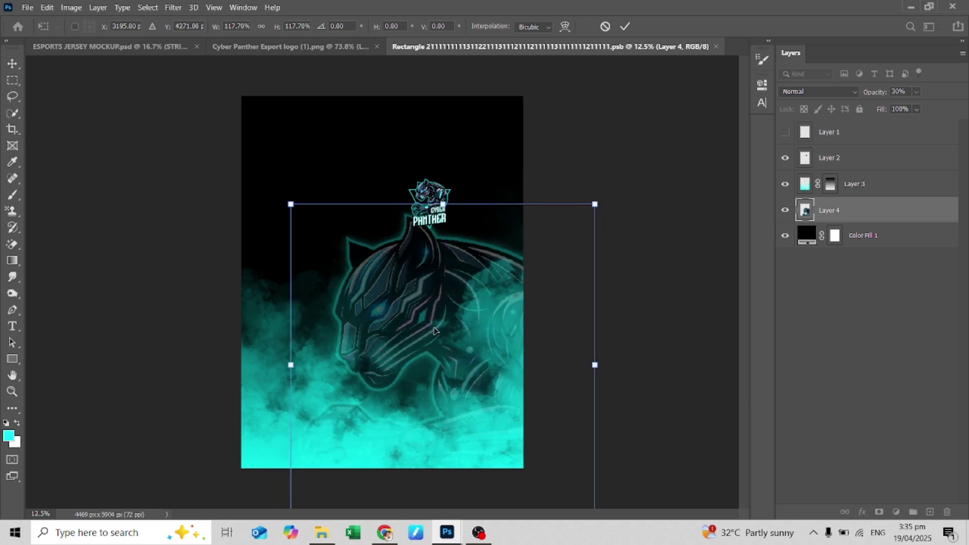
key("Return")
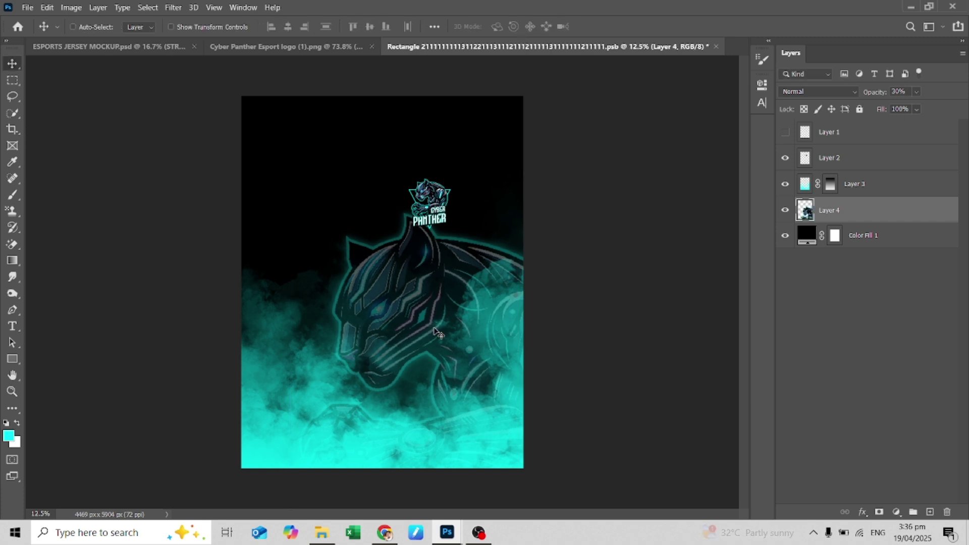
Redraw the diagonal black-to-white gradient on the smoke layer's mask, save the artwork and return to the jersey mockup.
left_click(831, 185)
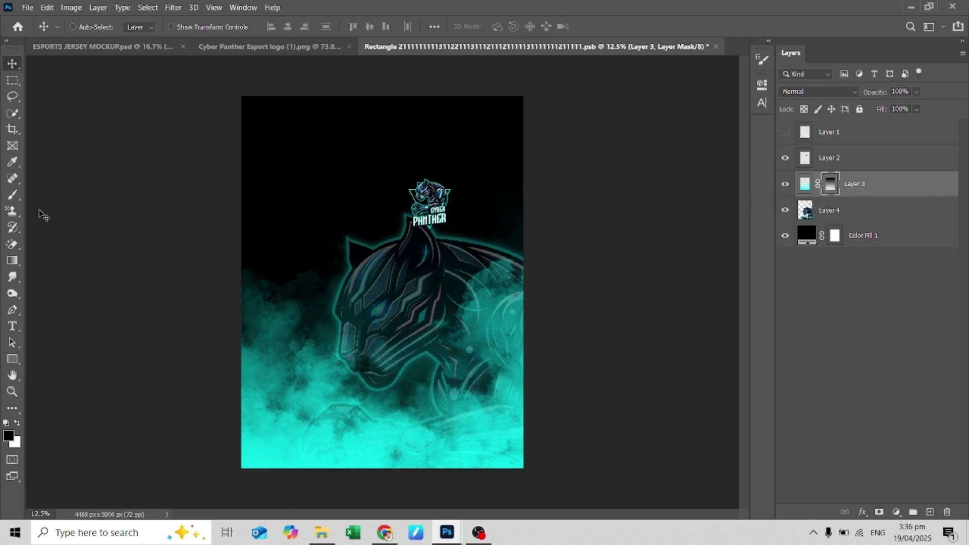
left_click(13, 261)
left_click_drag(217, 290, 385, 492)
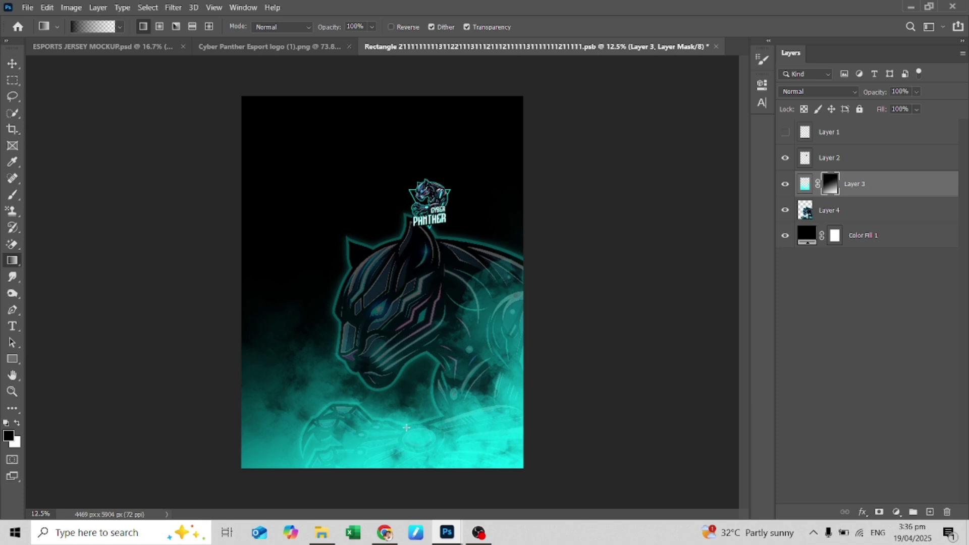
left_click_drag(207, 221, 313, 366)
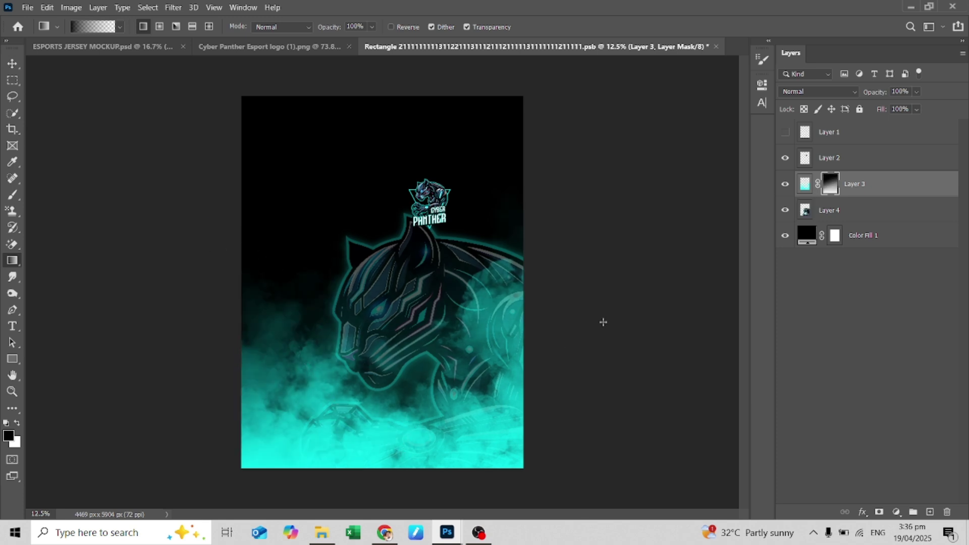
key("ctrl+s")
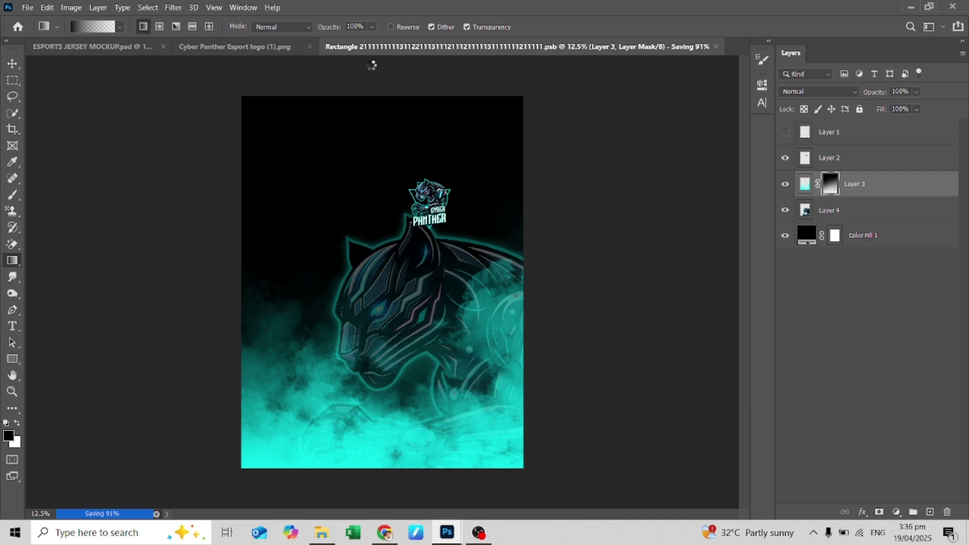
left_click(130, 48)
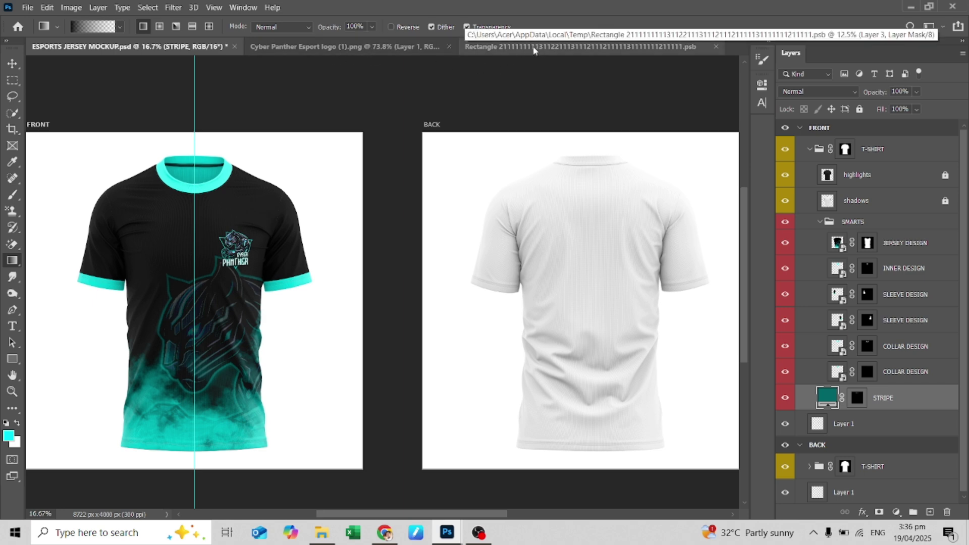
key("v")
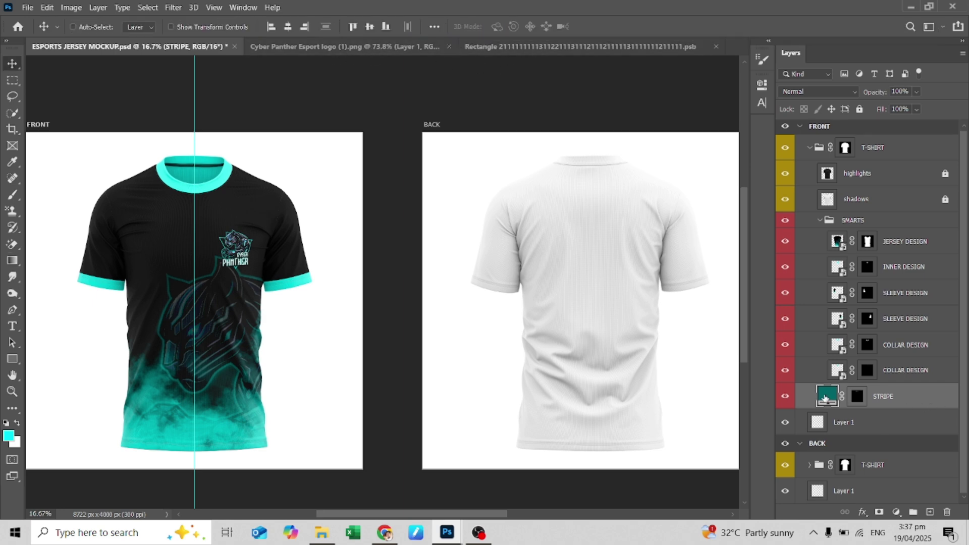
Copy the STRIPE fill's colour code 166466 and apply it as the foreground colour.
double_click(824, 398)
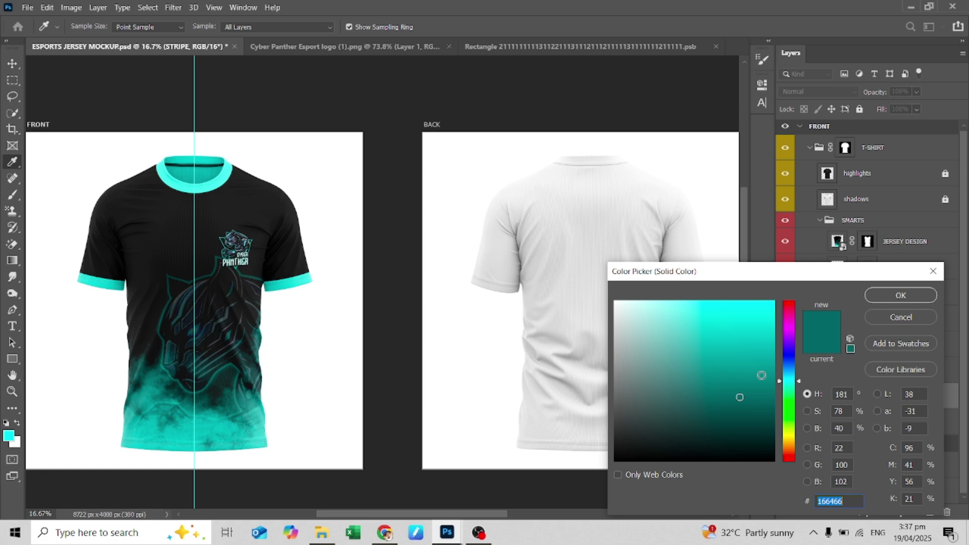
left_click(901, 317)
key("x")
double_click(825, 397)
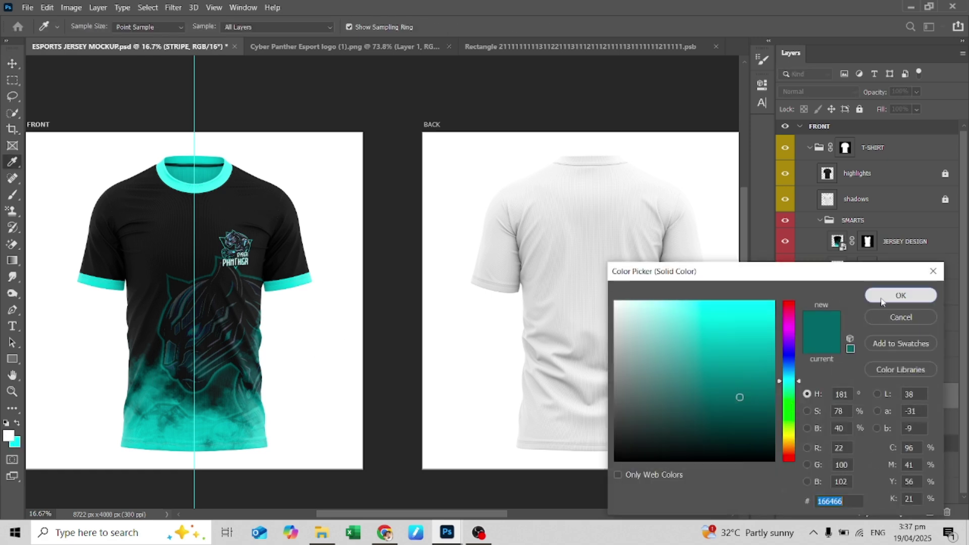
left_click(898, 294)
left_click(8, 435)
key("ctrl+v")
left_click(897, 300)
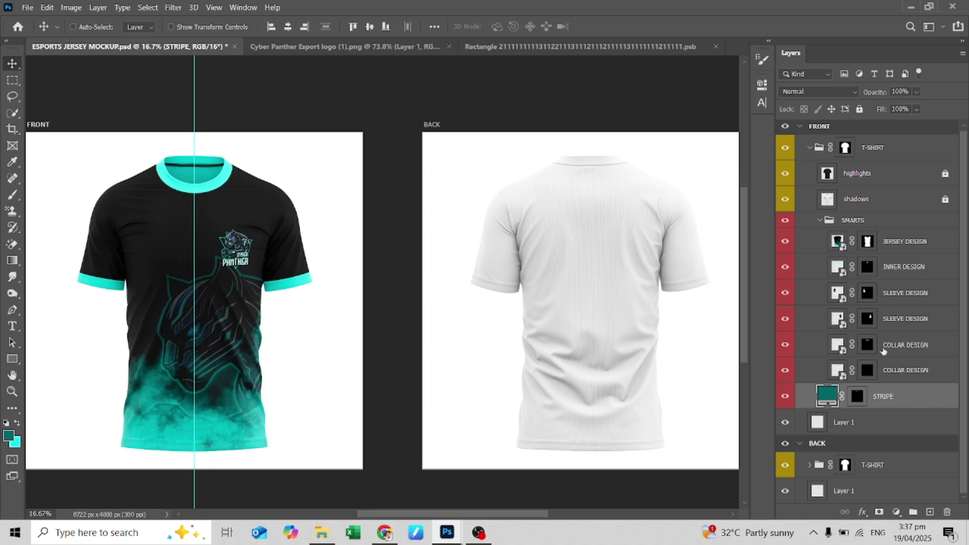
Open the BACK group's JERSEY DESIGN smart object and show the placement guides on Layer 1.
left_click(810, 466)
scroll(856, 444, "down", 3)
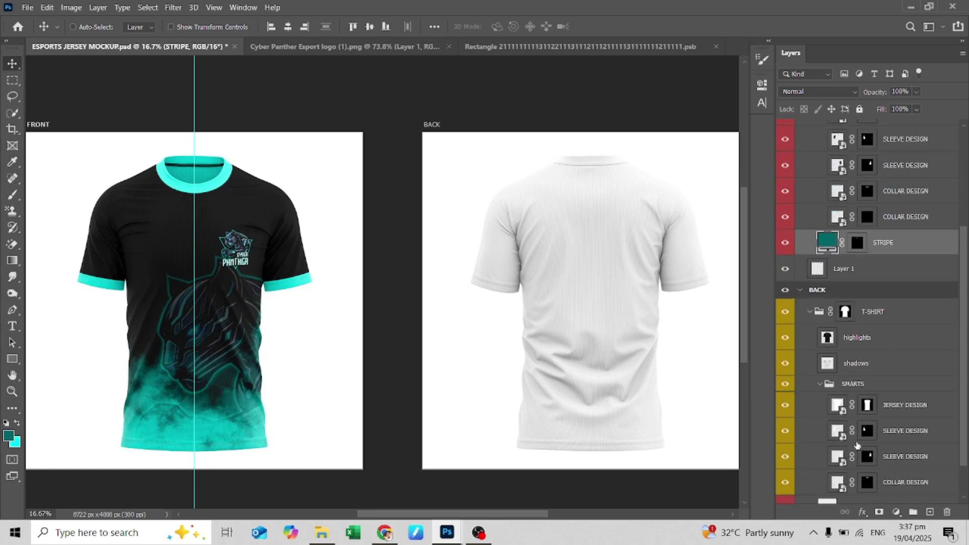
double_click(841, 410)
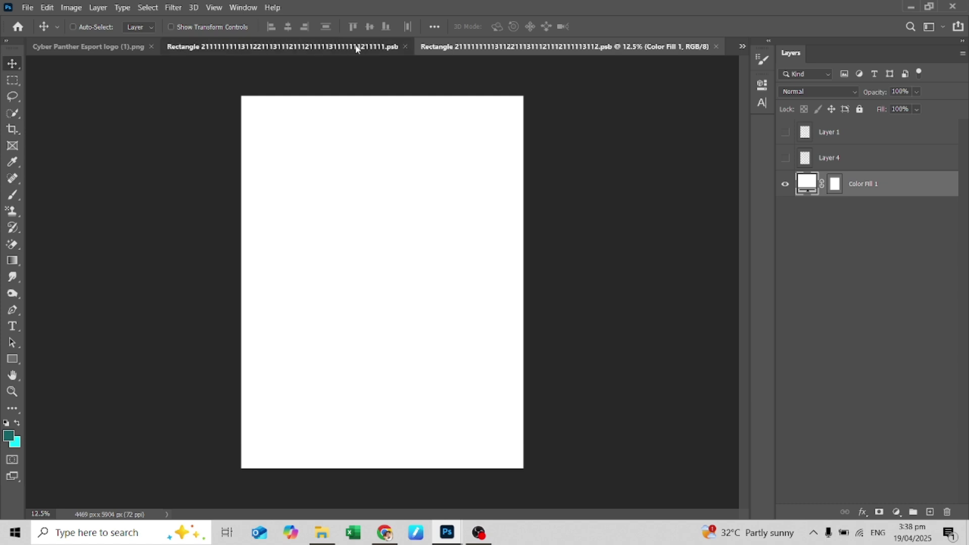
left_click(309, 46)
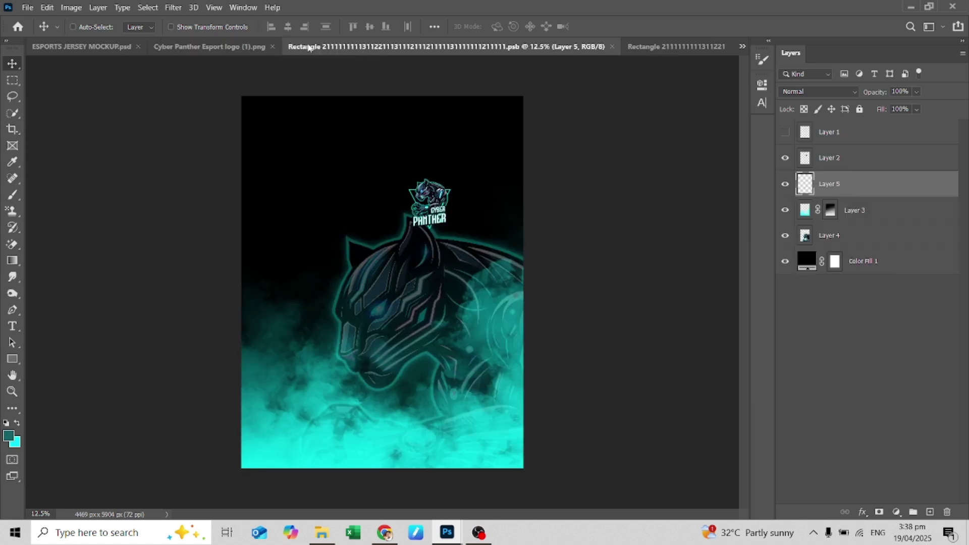
left_click(657, 47)
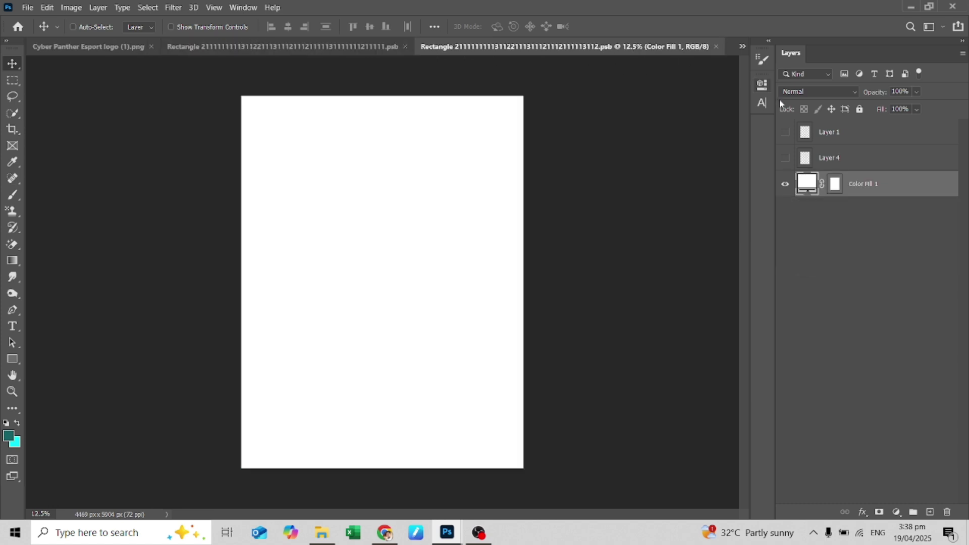
left_click(784, 135)
left_click(785, 160)
left_click(784, 160)
left_click(784, 136)
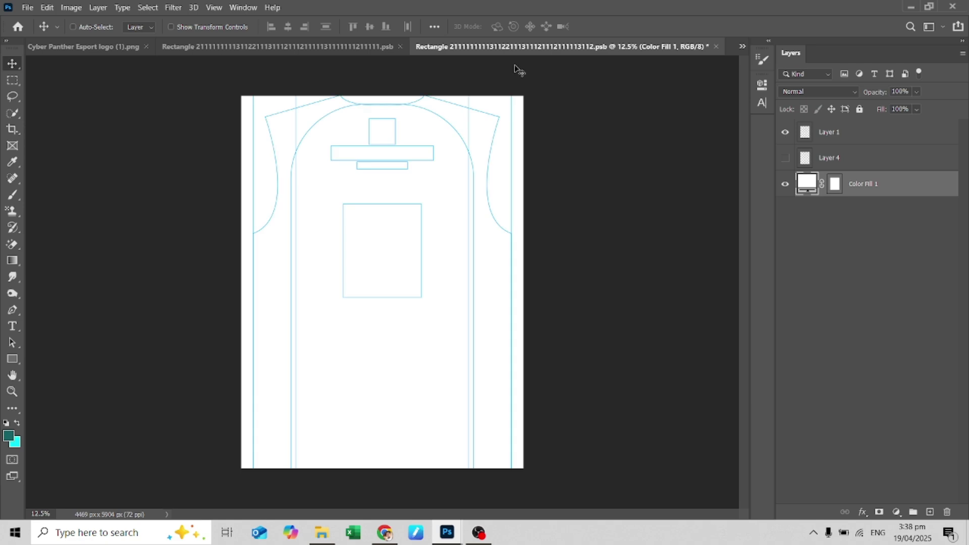
Bring the Cyber Panther logo into the back artwork, scale it to about 34% and place it in the small upper guide square.
left_click(115, 51)
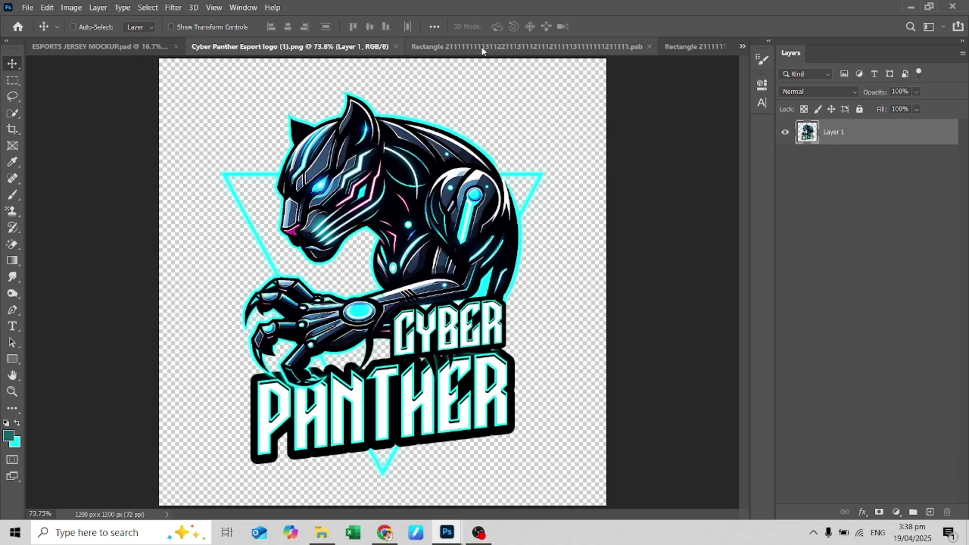
left_click_drag(457, 153, 380, 127)
key("ctrl+t")
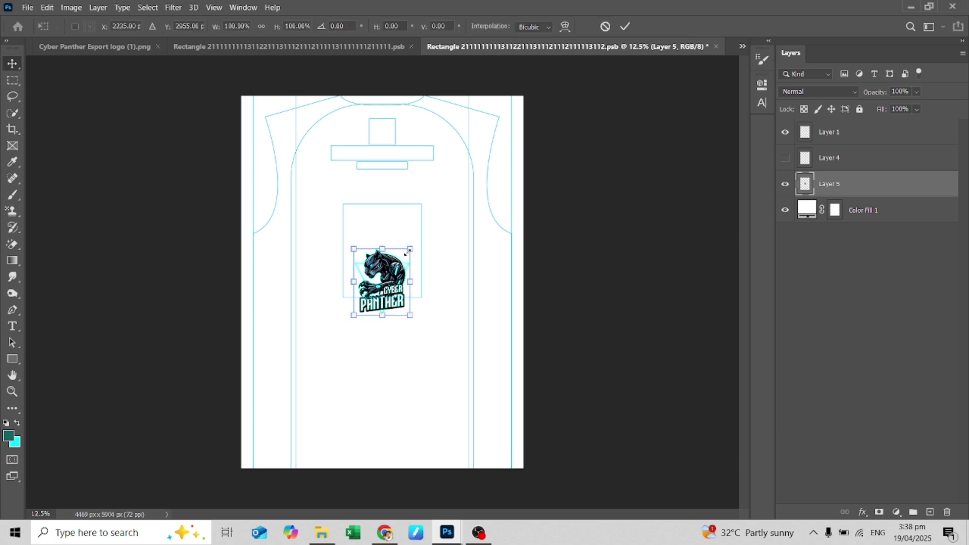
left_click_drag(409, 249, 392, 117)
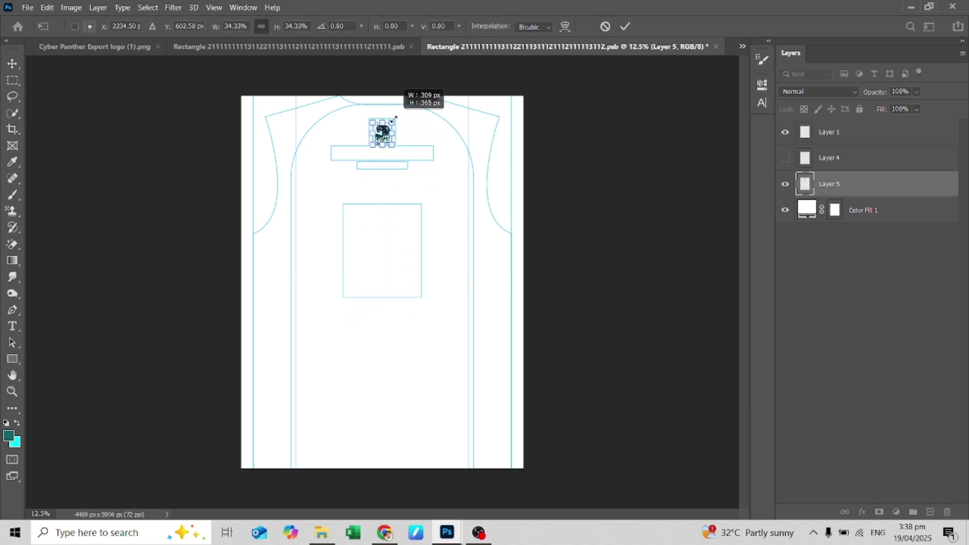
key("Return")
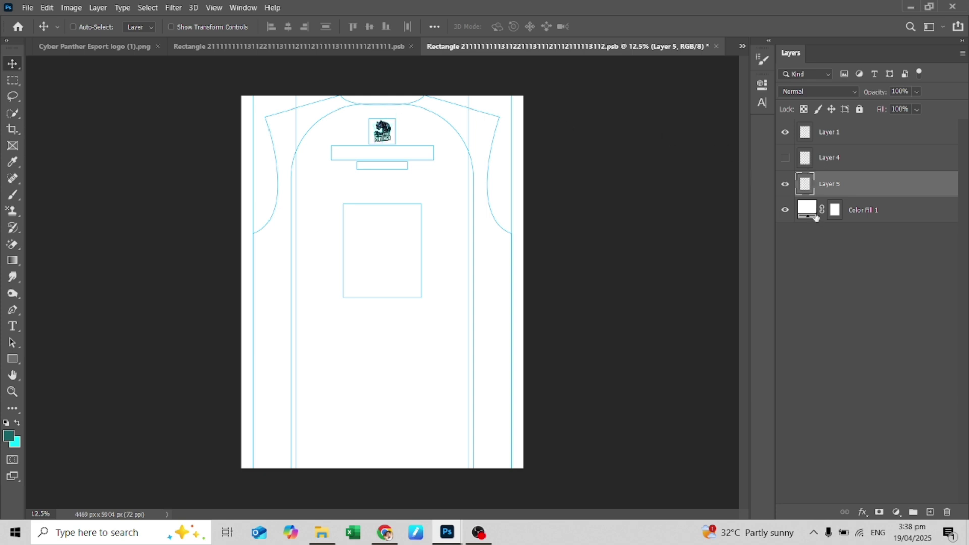
Set the back artwork's Color Fill 1 background to black (000000).
double_click(816, 217)
left_click_drag(647, 423, 611, 464)
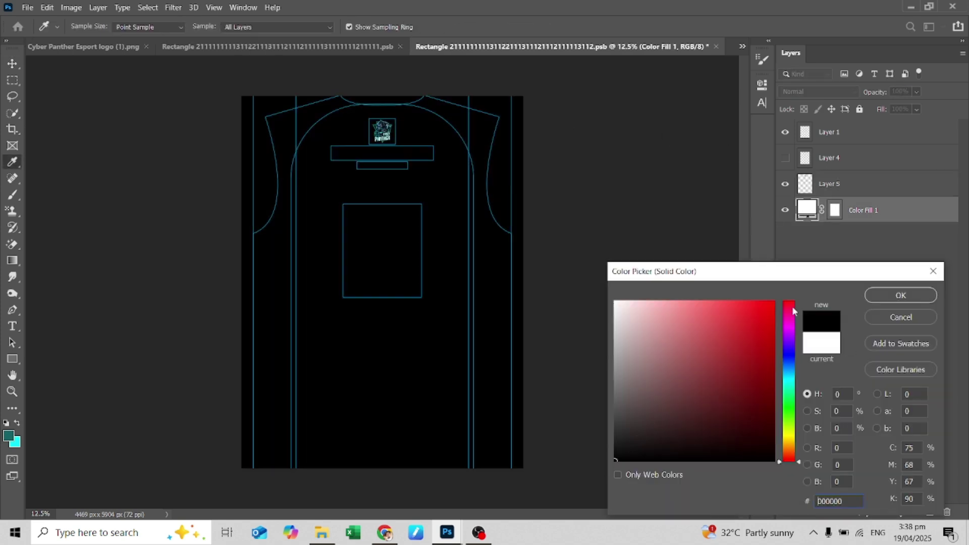
left_click(900, 295)
Copy the masked smoke layer, Layer 3, from the front artwork into the back artwork.
left_click(282, 46)
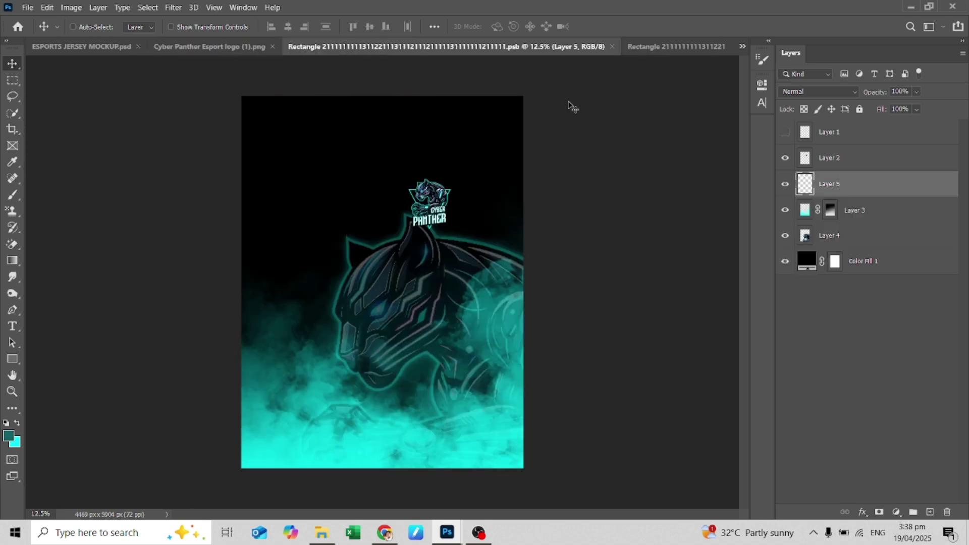
left_click(858, 216)
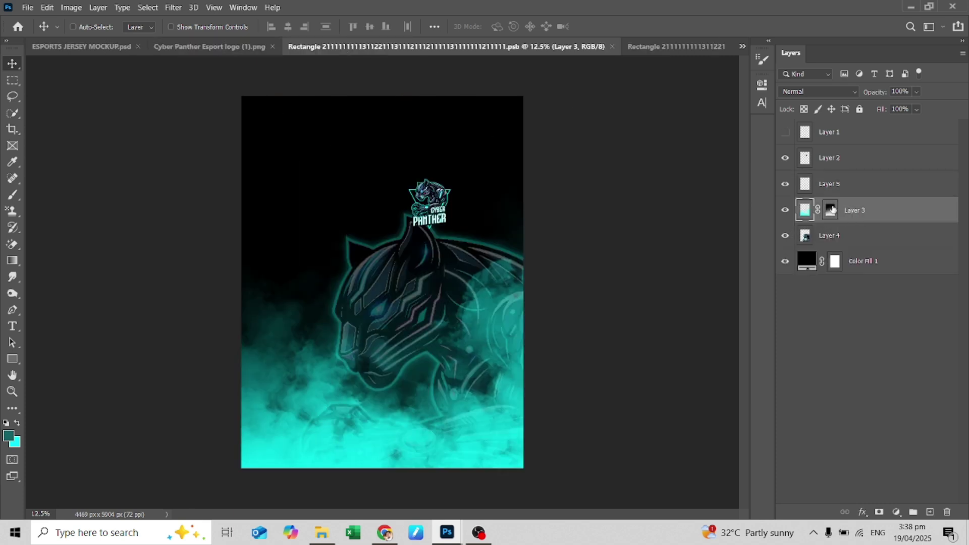
left_click(838, 187, "ctrl")
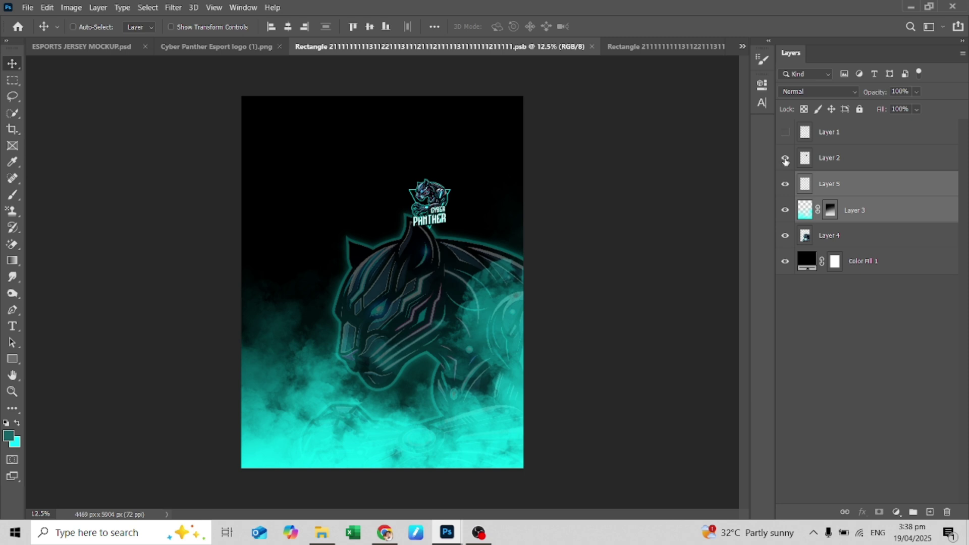
left_click(785, 184)
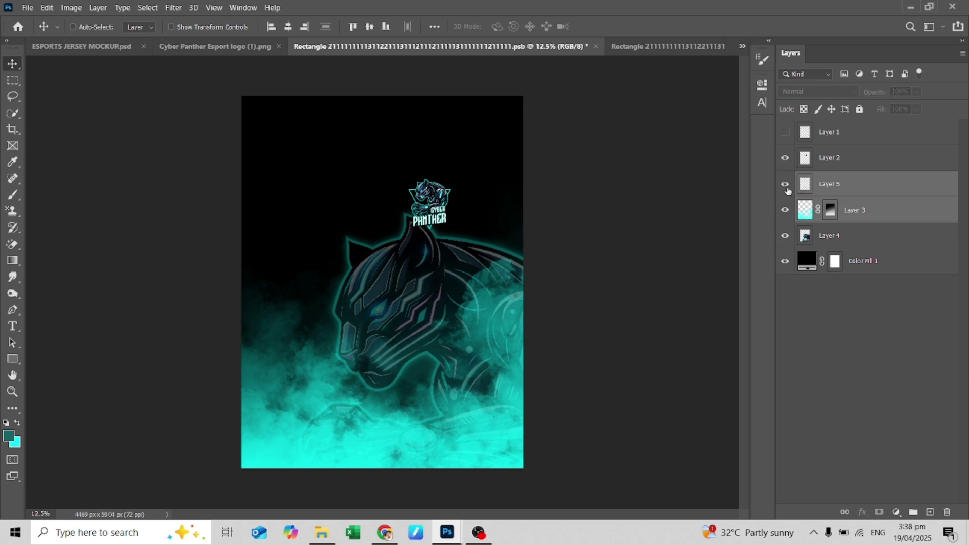
left_click(860, 213)
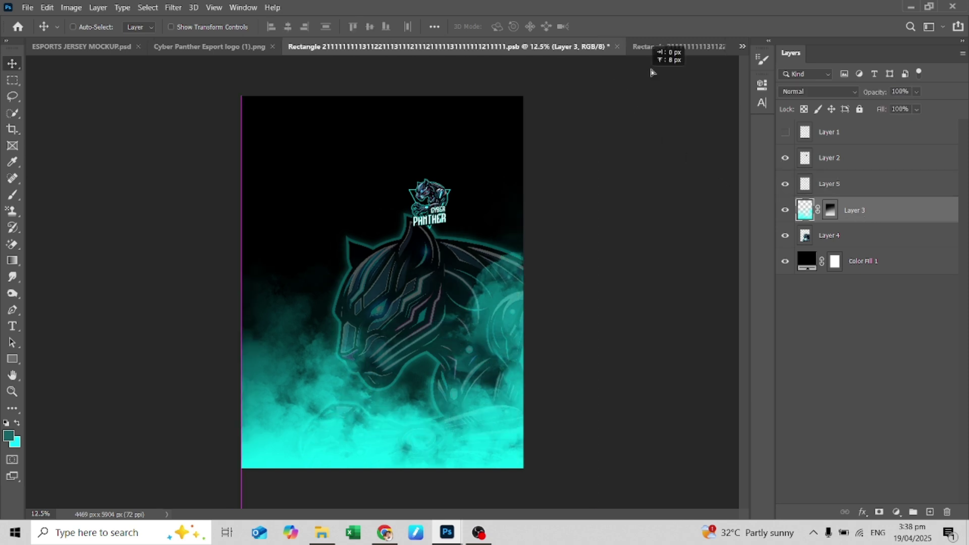
left_click(678, 47)
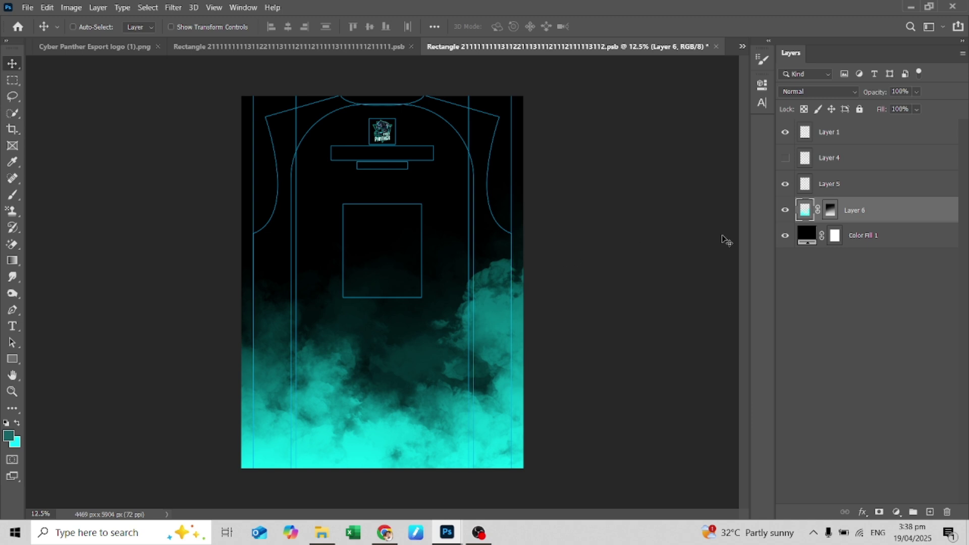
Flip the back artwork's smoke layer horizontally and shift it left to cover the jersey's lower part.
key("ctrl+t")
right_click(425, 286)
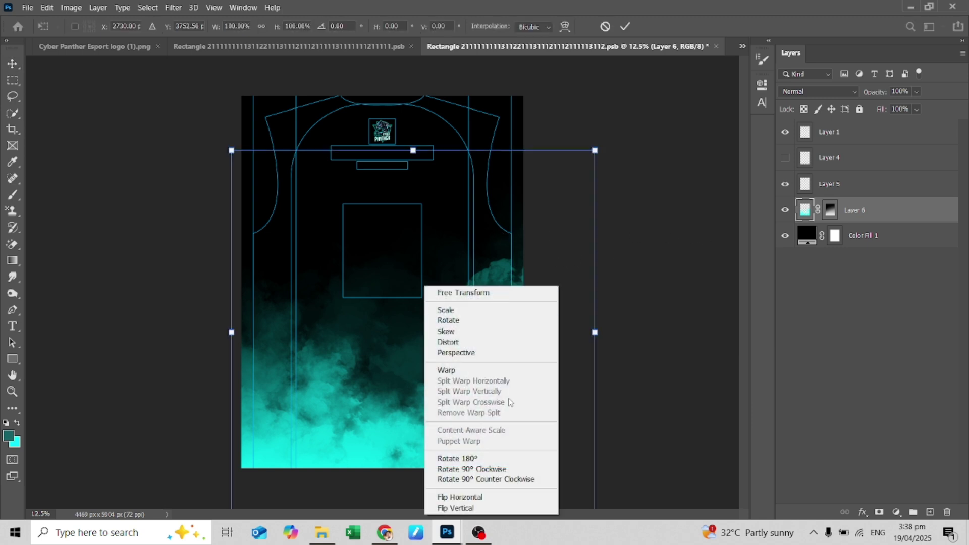
left_click(487, 496)
left_click_drag(423, 355, 387, 353)
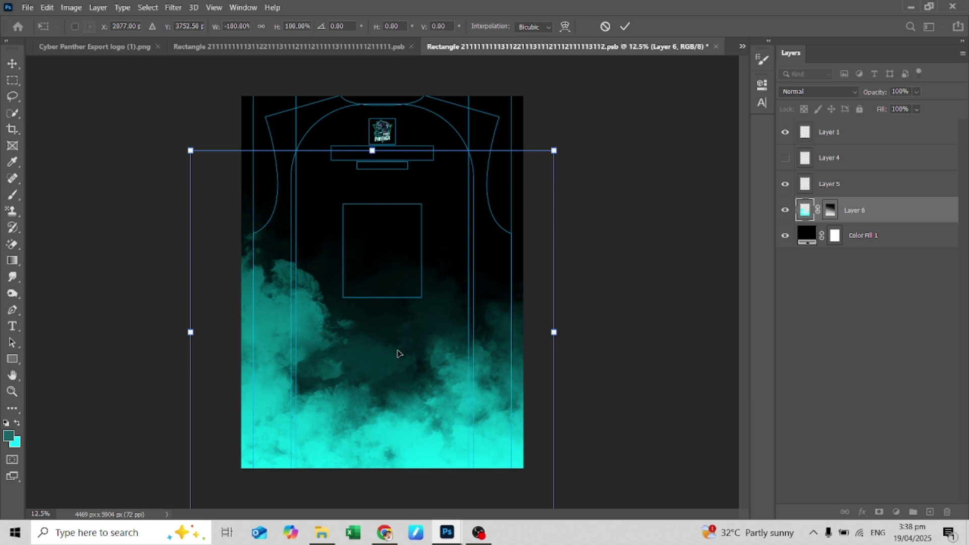
key("Return")
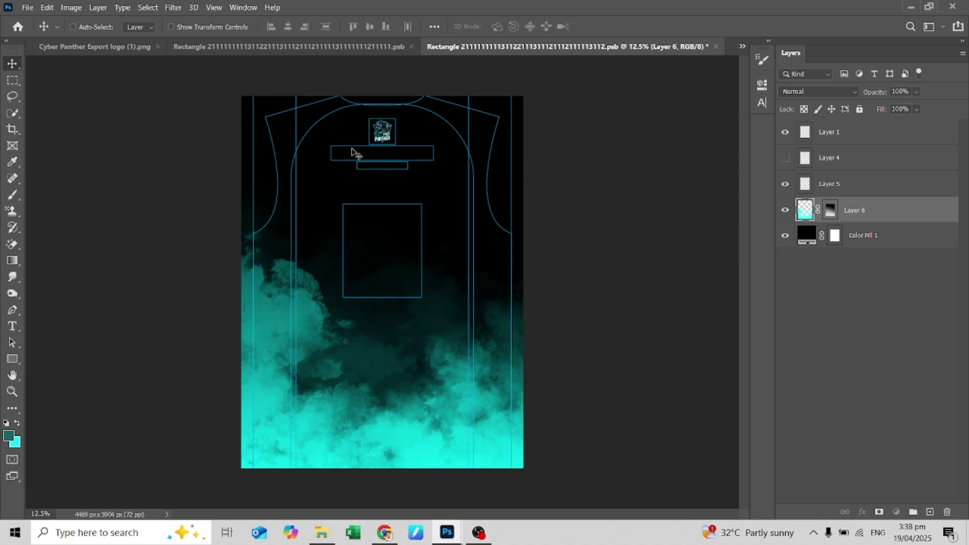
Add a "player name" text layer above the logo layer in the back artwork.
scroll(351, 153, "up", 2)
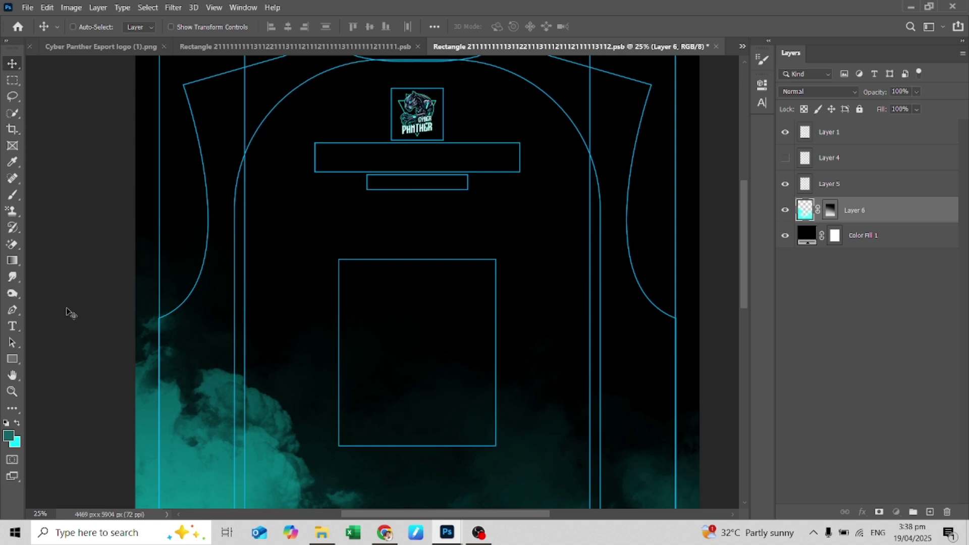
left_click(12, 327)
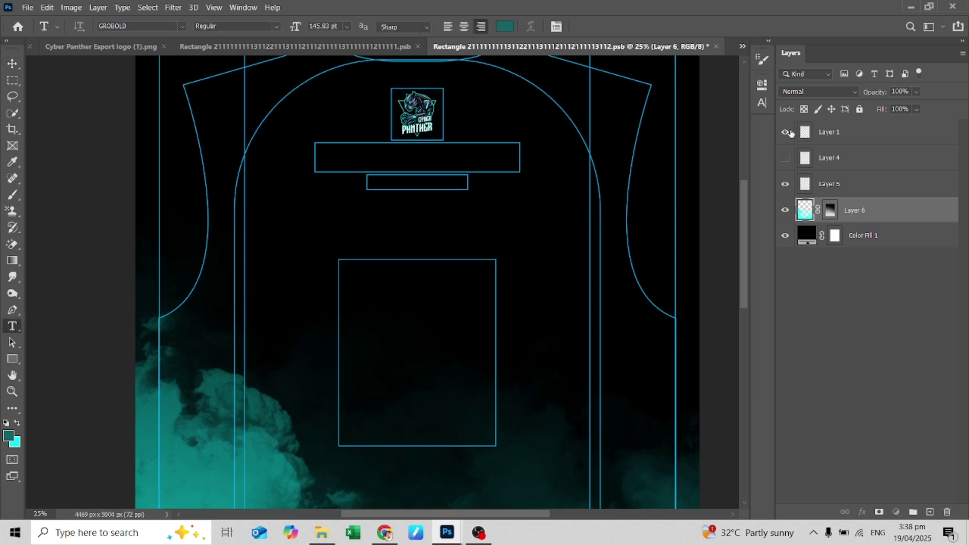
left_click(832, 134)
left_click(828, 157)
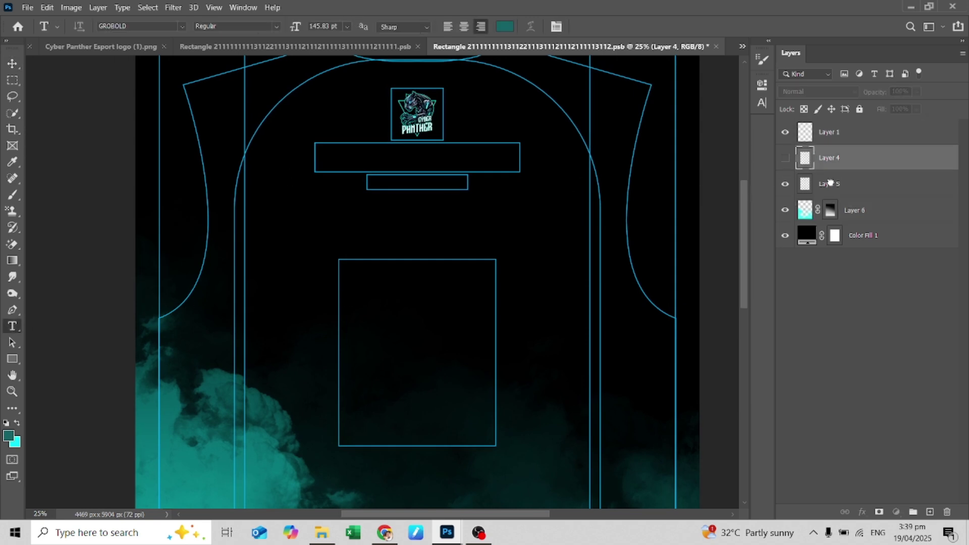
left_click(829, 184)
left_click(325, 217)
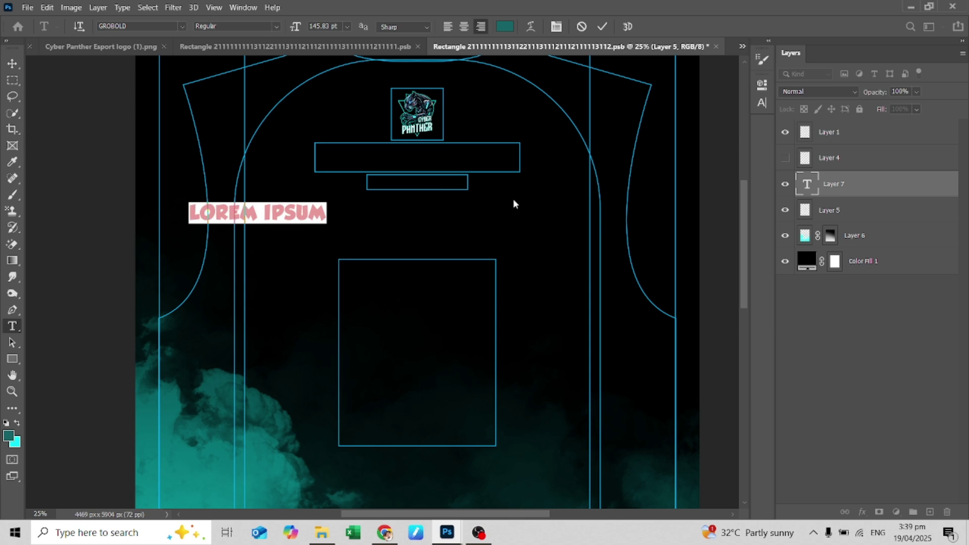
type("PLAYER")
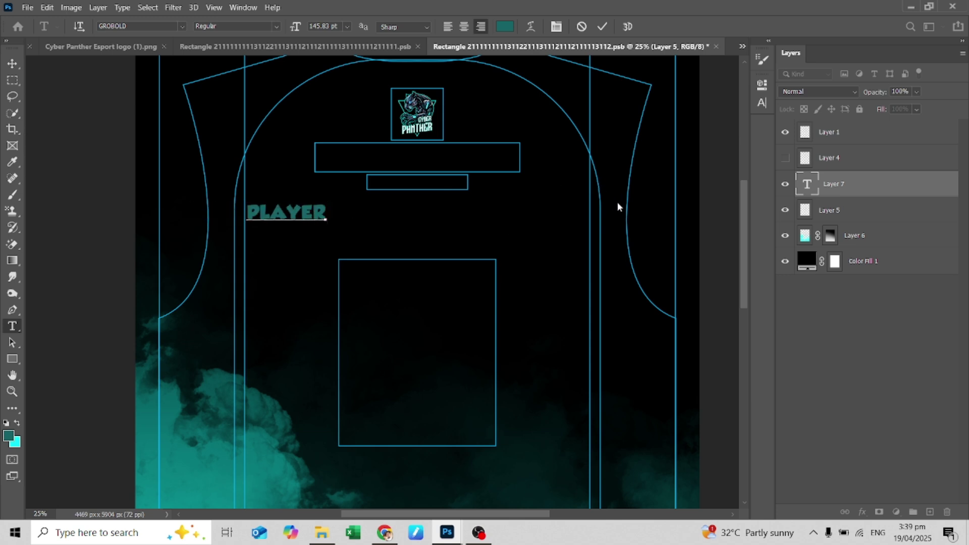
type(" name")
left_click(897, 182)
Colour the player name text white and move it into the wide guide box below the logo.
left_click(762, 103)
left_click(728, 157)
left_click(615, 302)
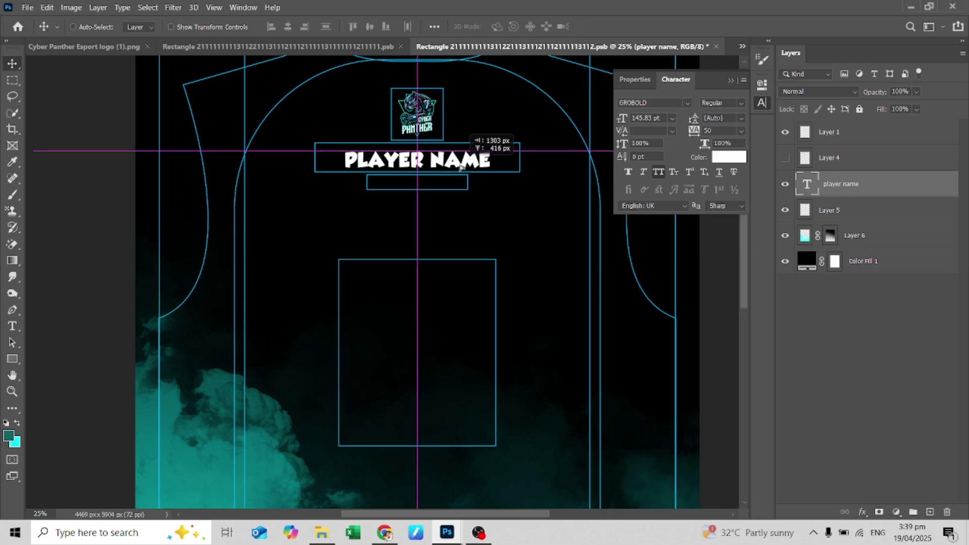
Try the Thunderbold Demo font on the player name text.
left_click(687, 103)
scroll(859, 212, "down", 15)
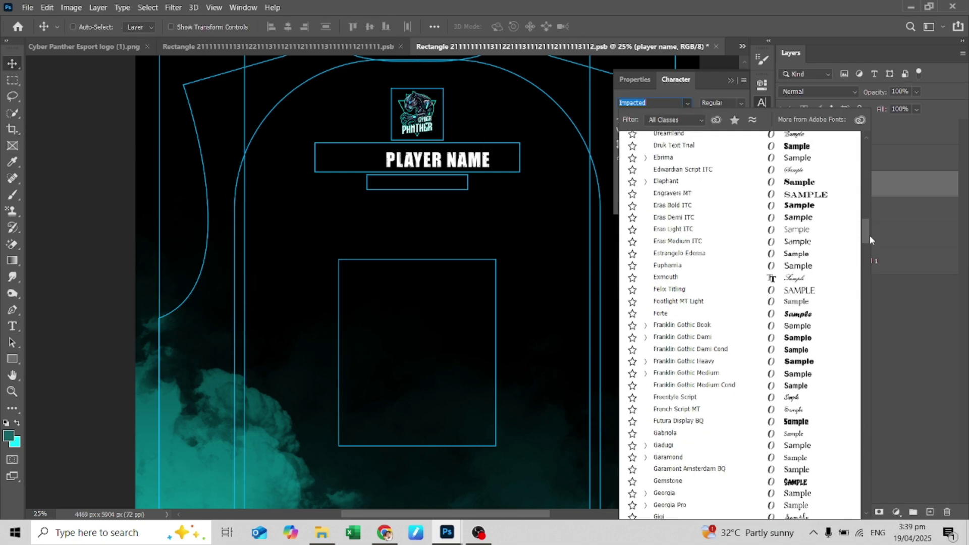
left_click_drag(869, 236, 863, 384)
left_click(676, 428)
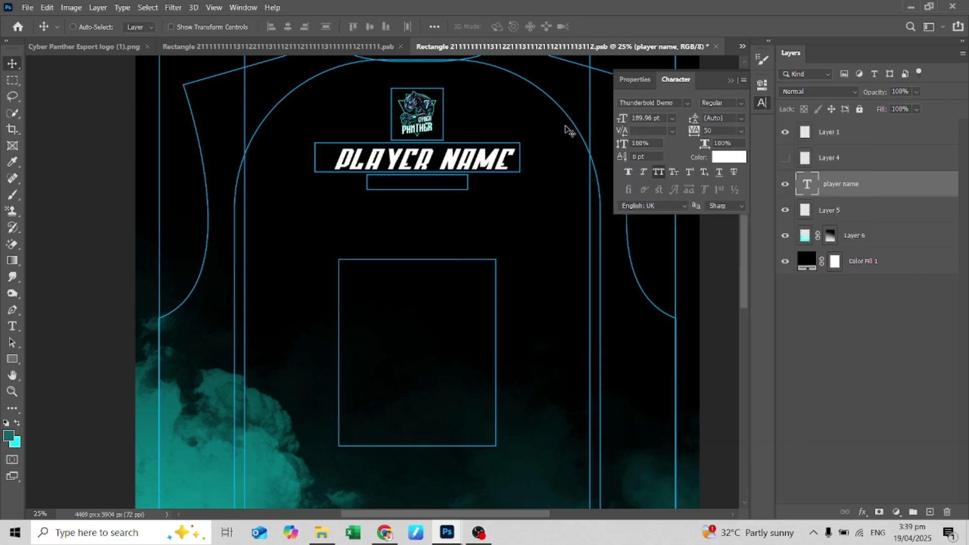
Set the player name text's font to Long Shot and its tracking to 0.
left_click(687, 103)
left_click_drag(868, 165, 864, 279)
left_click(794, 443)
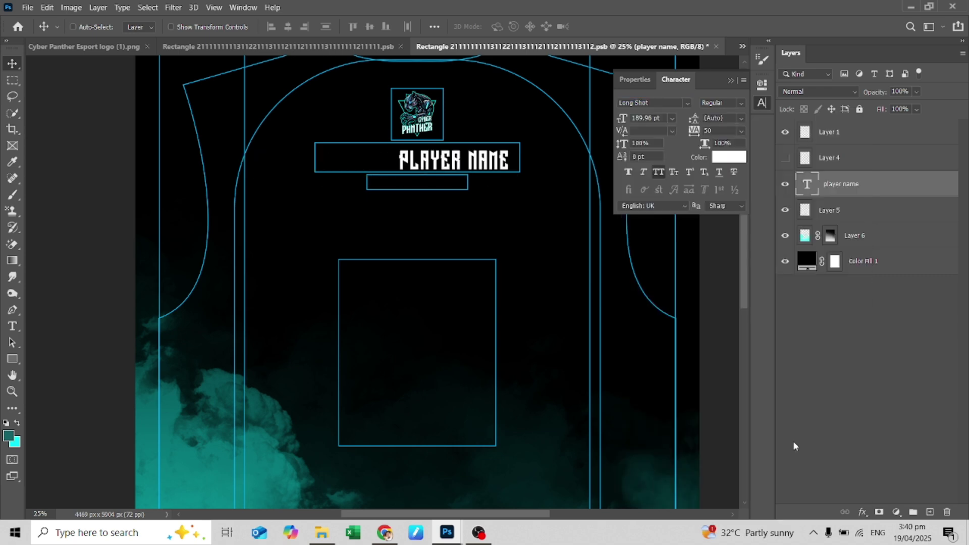
left_click(740, 132)
left_click(727, 206)
Enlarge the player name text to about 299 pt and centre it in the wide guide box.
key("ctrl+t")
left_click_drag(410, 148, 373, 130)
left_click_drag(510, 127, 465, 161)
key("Return")
Give the player name text a cyan outer glow and adjust the glow's spread, size and range.
left_click(862, 511)
left_click(877, 424)
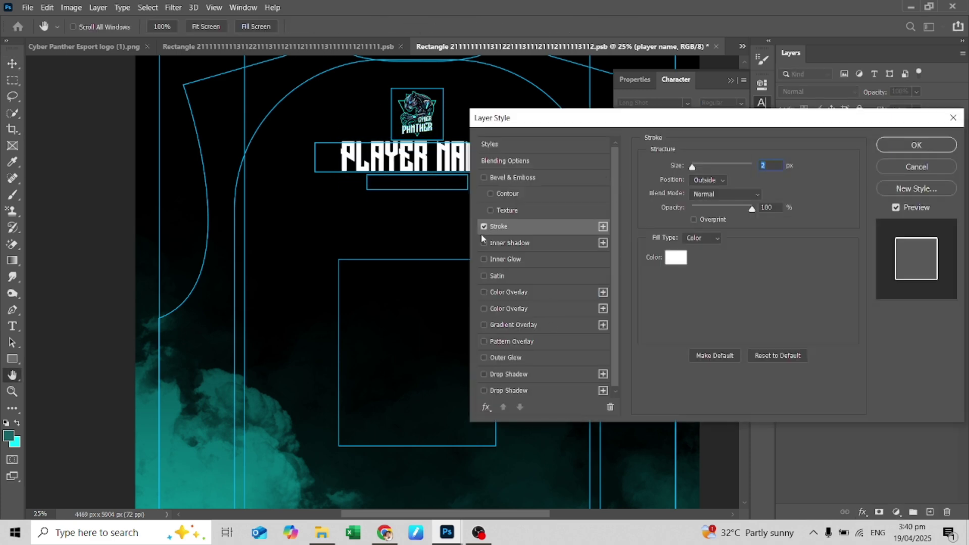
left_click(483, 227)
left_click(505, 361)
left_click(676, 210)
left_click(16, 442)
left_click(901, 294)
left_click_drag(693, 264, 695, 265)
left_click_drag(693, 277, 695, 278)
left_click_drag(717, 337, 709, 336)
Colour the player name's 2 px outside stroke cyan (0ffbfc) and apply the layer style.
left_click(493, 226)
left_click(676, 257)
left_click(186, 368)
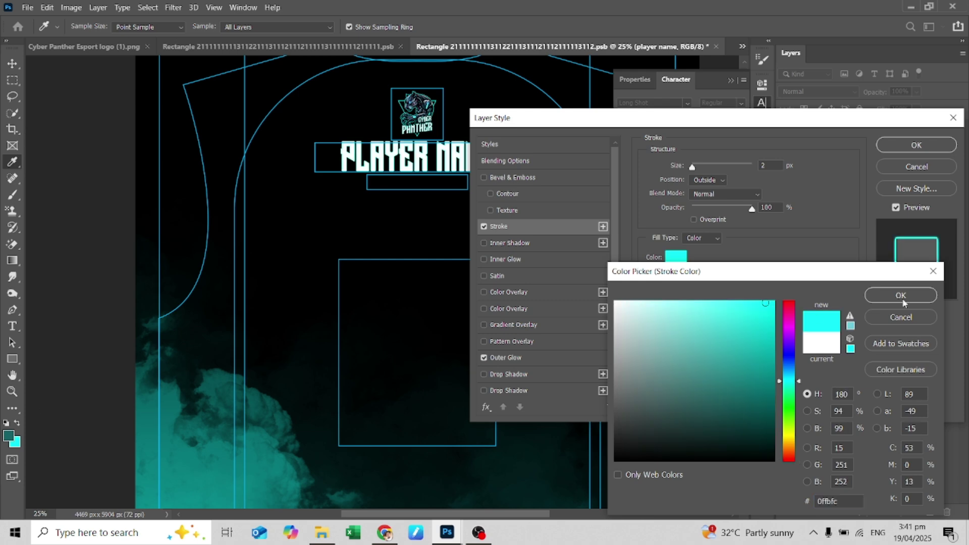
left_click(903, 306)
left_click(916, 145)
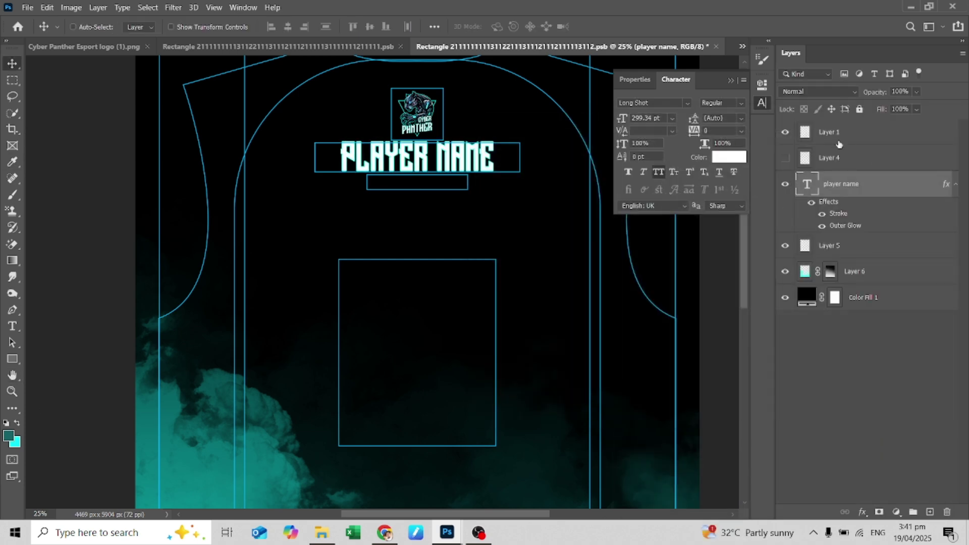
Change the copied player name text, with its stroke and glow effects, to "position".
double_click(796, 245)
type("position")
left_click(878, 249)
Scale the position text down to about 110 pt, place it in the narrow guide box and set its tracking to 200.
key("v")
key("ctrl+t")
left_click_drag(444, 158, 432, 192)
left_click_drag(485, 171, 425, 183)
key("Return")
left_click(742, 131)
left_click(720, 282)
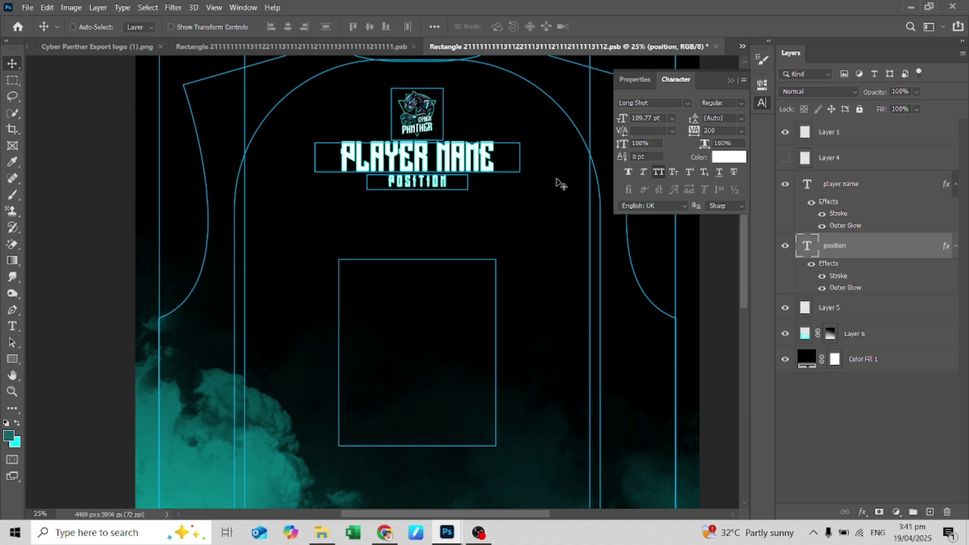
Duplicate the player name text with its stroke and glow effects and change the copy to "25".
left_click_drag(833, 185, 828, 295, "alt")
double_click(805, 307)
type("25")
key("ctrl+Return")
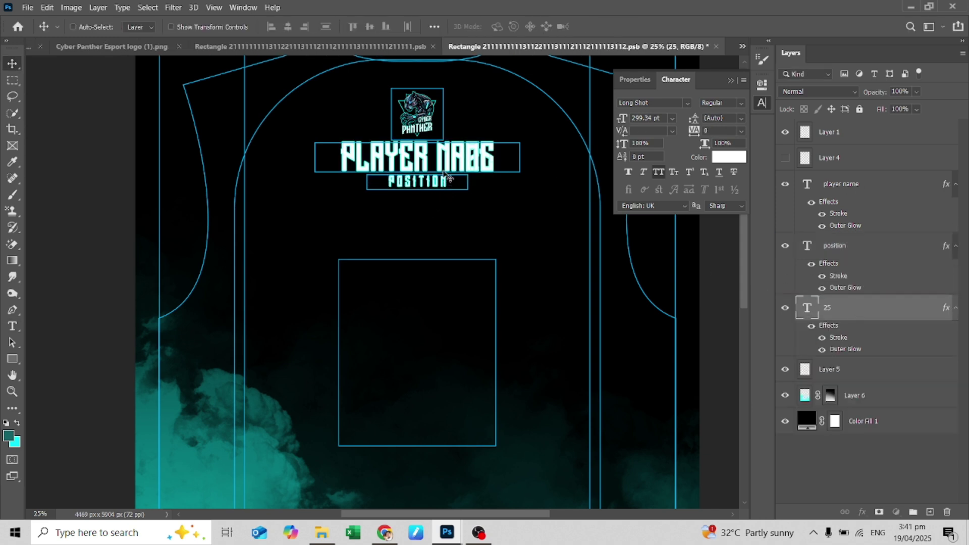
Move the 25 into the large guide box on the back and scale it up to about 1250 pt.
left_click_drag(445, 174, 434, 381)
key("ctrl+t")
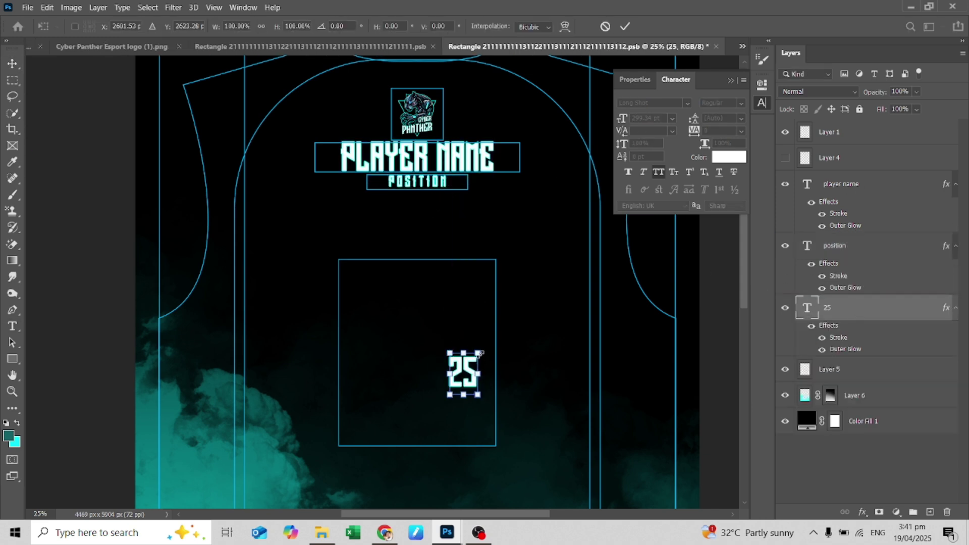
left_click_drag(480, 353, 523, 287)
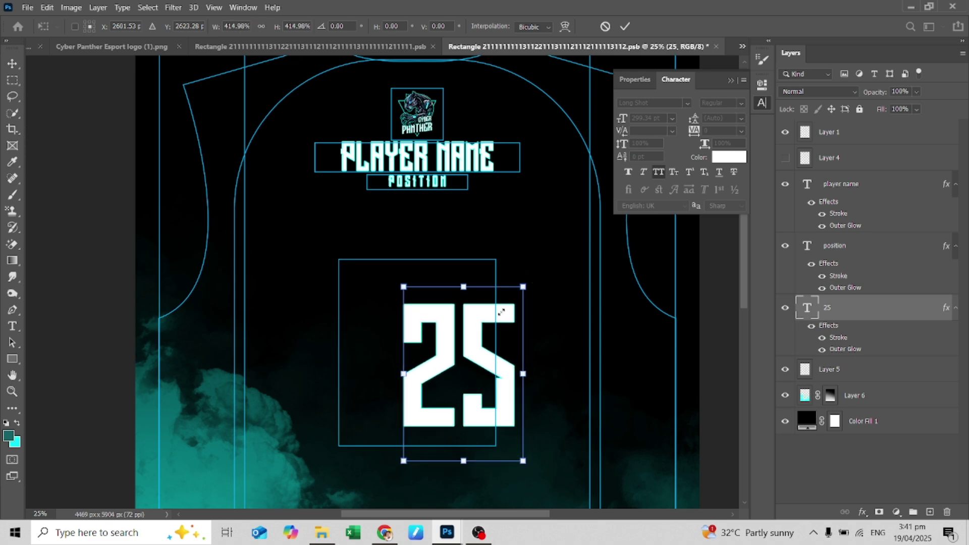
left_click_drag(494, 341, 453, 328)
left_click_drag(484, 273, 484, 272)
key("Return")
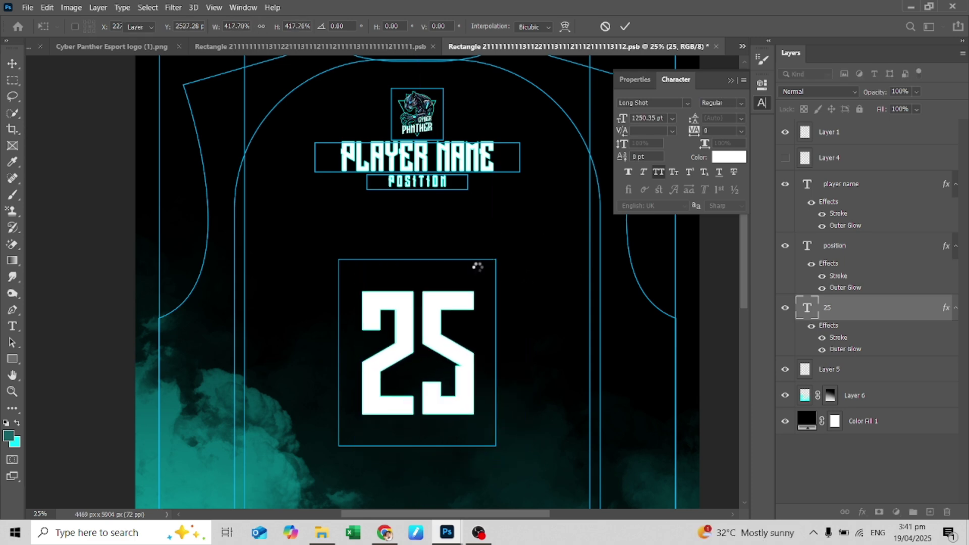
Thicken the stroke of the 25 and set its outer glow to 11% spread and 24 px size.
double_click(844, 337)
left_click_drag(694, 168, 699, 168)
left_click(510, 357)
left_click_drag(695, 265, 699, 265)
left_click_drag(695, 278, 702, 279)
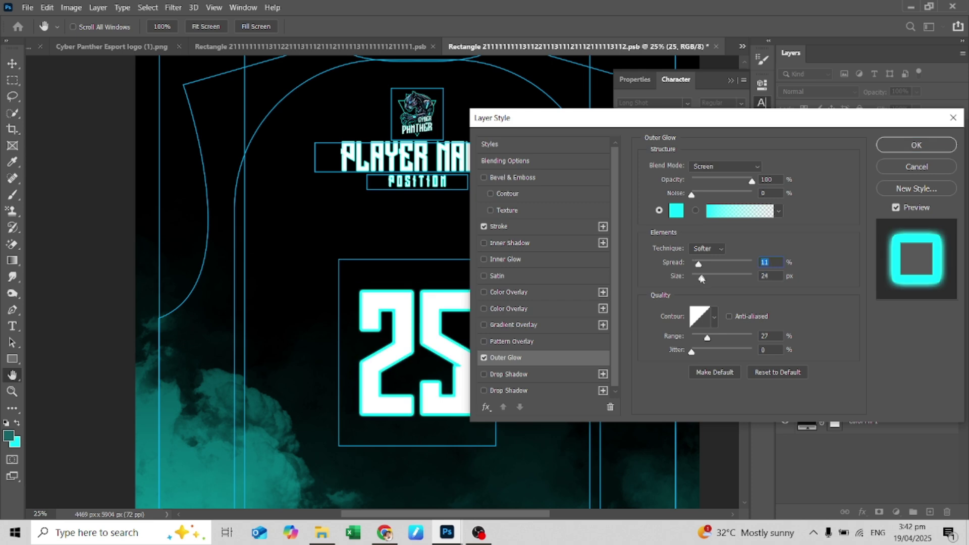
key("Return")
Hide the guide outlines, save the back artwork and return to the jersey mockup document.
key("ctrl+minus")
key("ctrl+s")
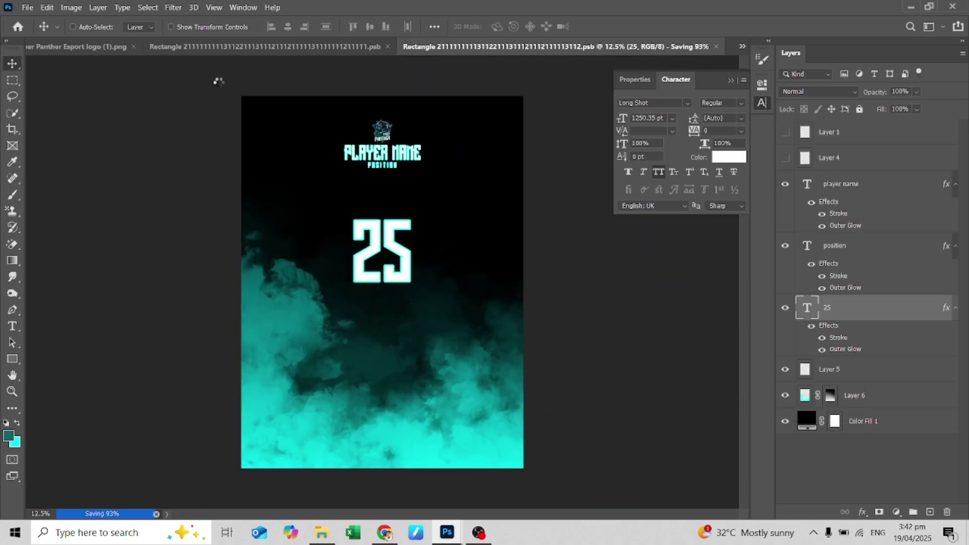
left_click(133, 47)
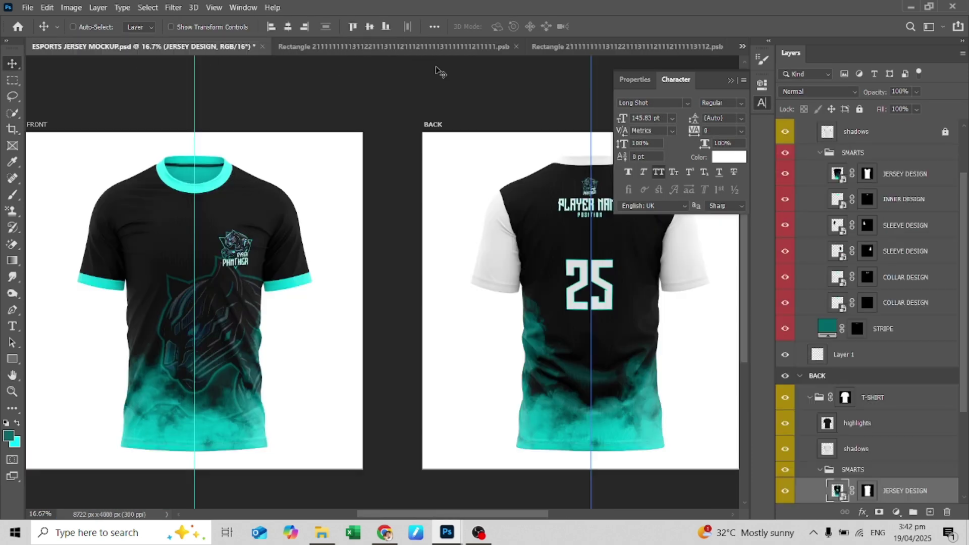
left_click(730, 81)
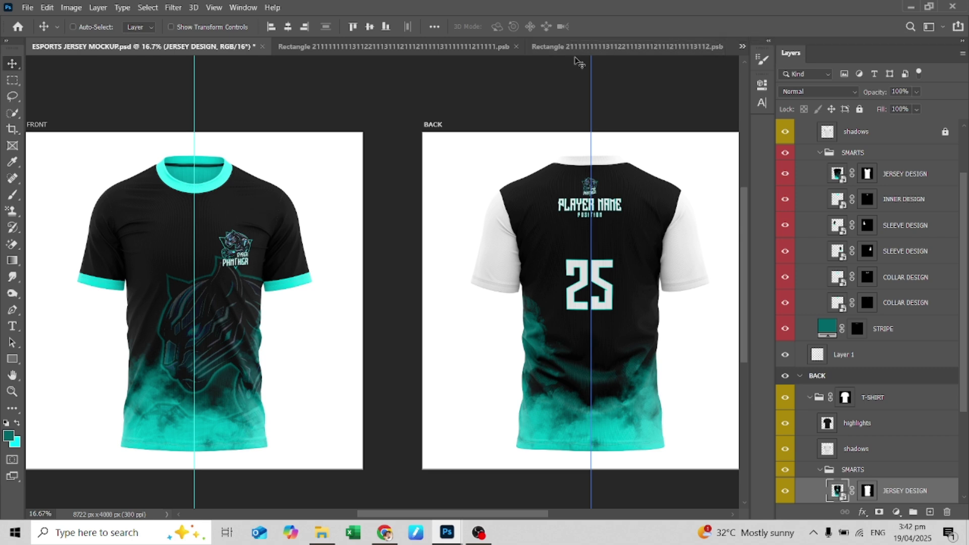
Close the front jersey artwork document, saving its changes.
scroll(840, 253, "down", 3)
left_click(515, 46)
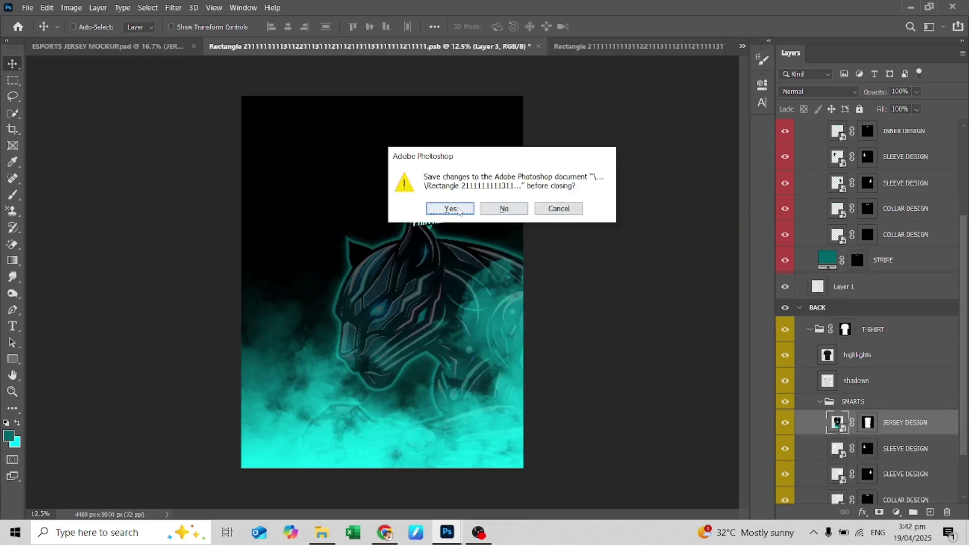
left_click(449, 209)
Copy the cyan cuff rectangle and black color fill from a front sleeve design into the matching back sleeve design and save it.
double_click(835, 226)
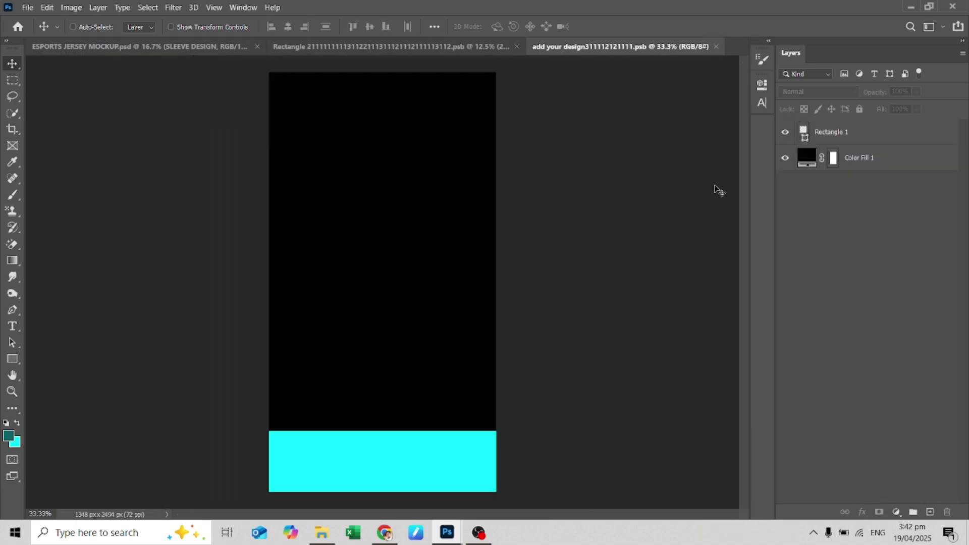
left_click(222, 47)
scroll(836, 354, "down", 5)
double_click(833, 388)
left_click(444, 47)
left_click(878, 160, "shift")
left_click_drag(434, 242, 568, 279)
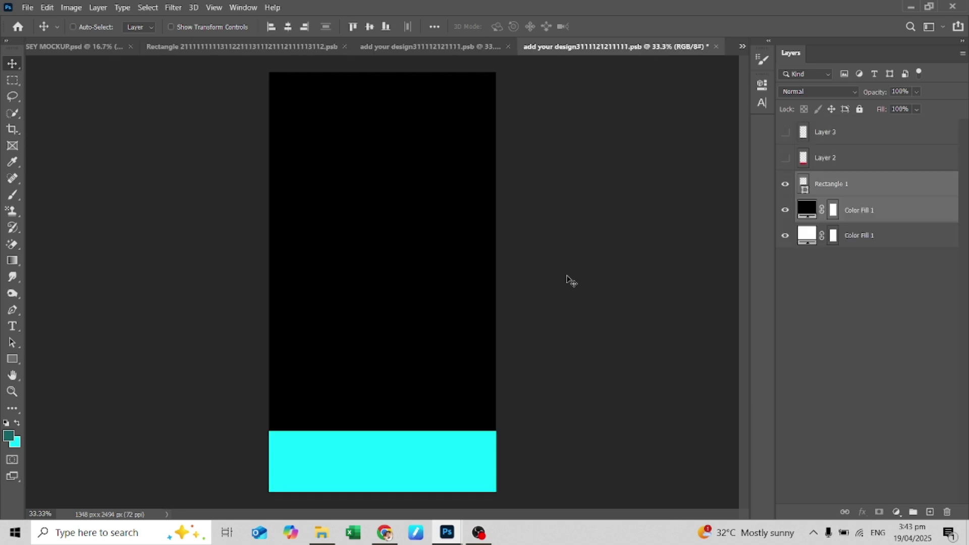
key("ctrl+s")
Copy the front sleeve and collar artwork into the remaining back sleeve and the back collar design.
left_click(513, 48)
left_click(429, 46)
left_click_drag(418, 253, 394, 273)
left_click(835, 190)
left_click_drag(451, 298, 454, 472)
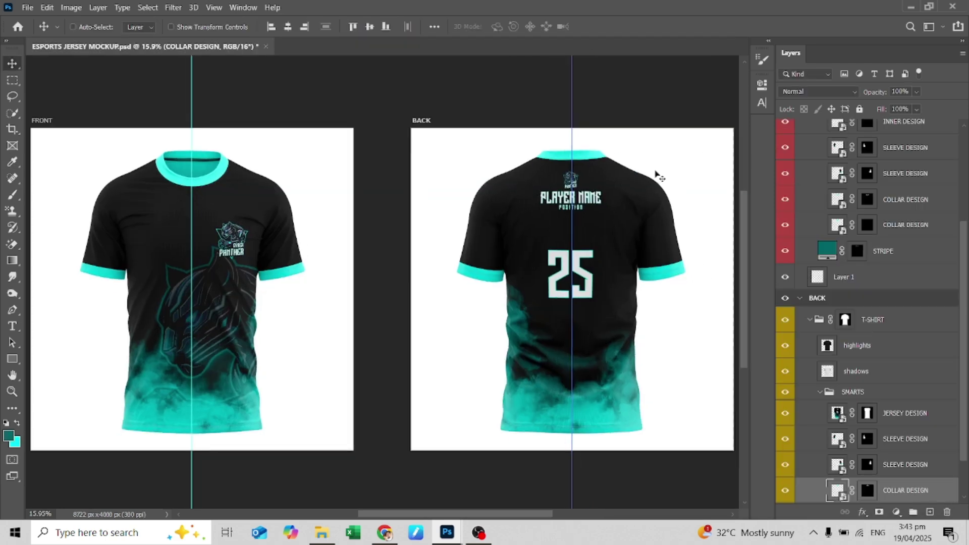
Save the jersey mockup and inspect the finished front and back shirts up close.
key("ctrl+minus")
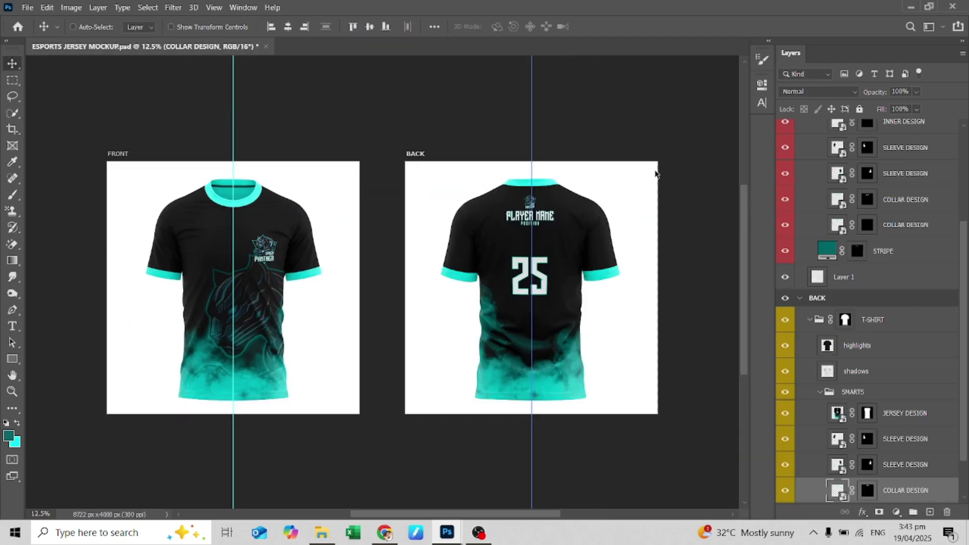
key("ctrl+plus")
key("ctrl+s")
key("ctrl+plus")
key("ctrl+plus")
left_click_drag(717, 174, 515, 76)
left_click_drag(131, 194, 539, 202)
key("ctrl+0")
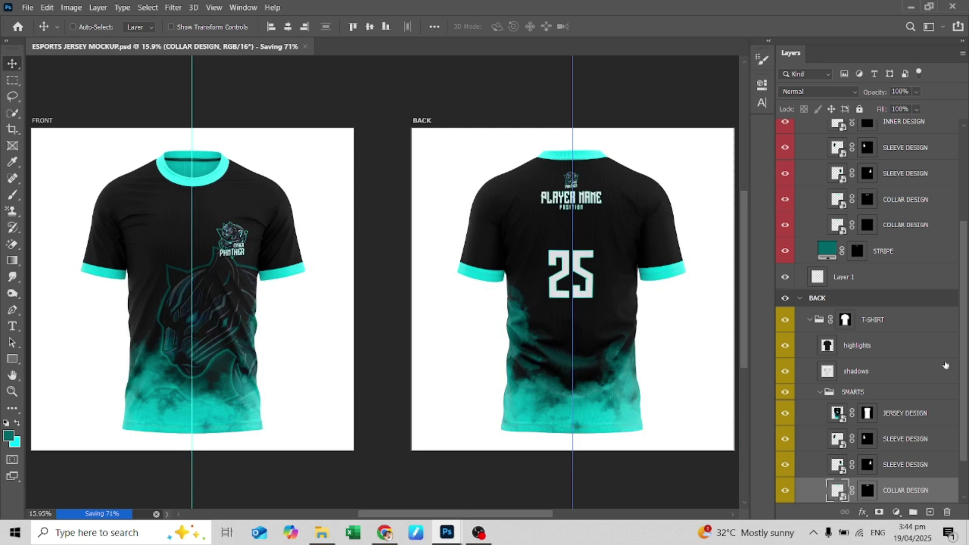
scroll(926, 467, "down", 2)
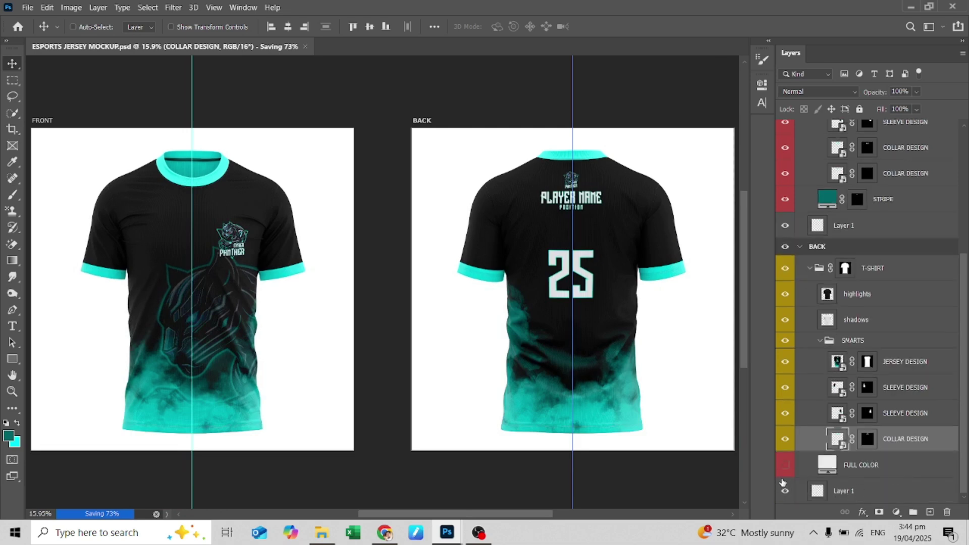